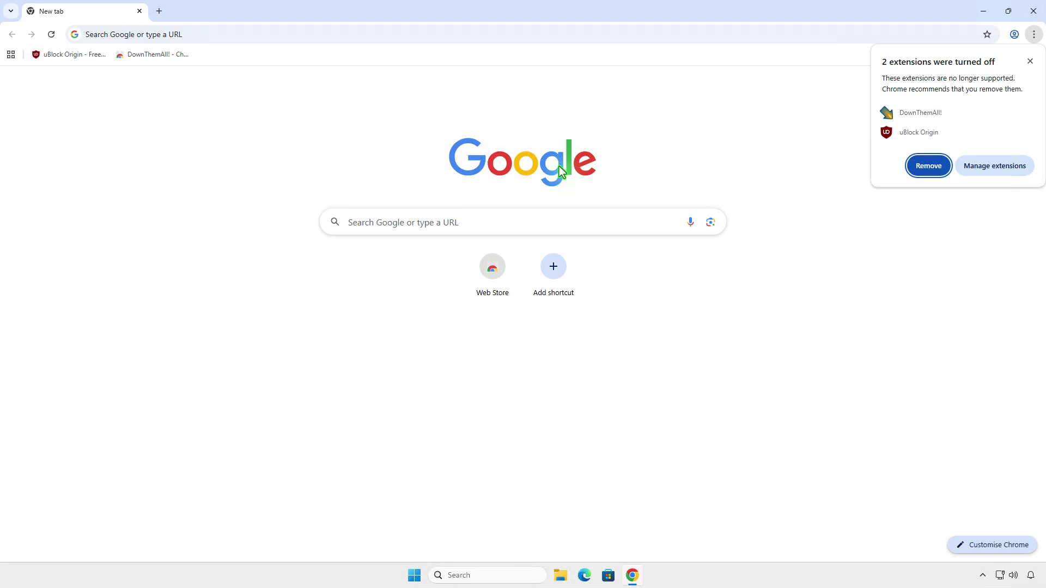
# Confirm on the About Chrome page that Chrome 140.0.7339.81 is up to date.
pyautogui.click(1011, 166)
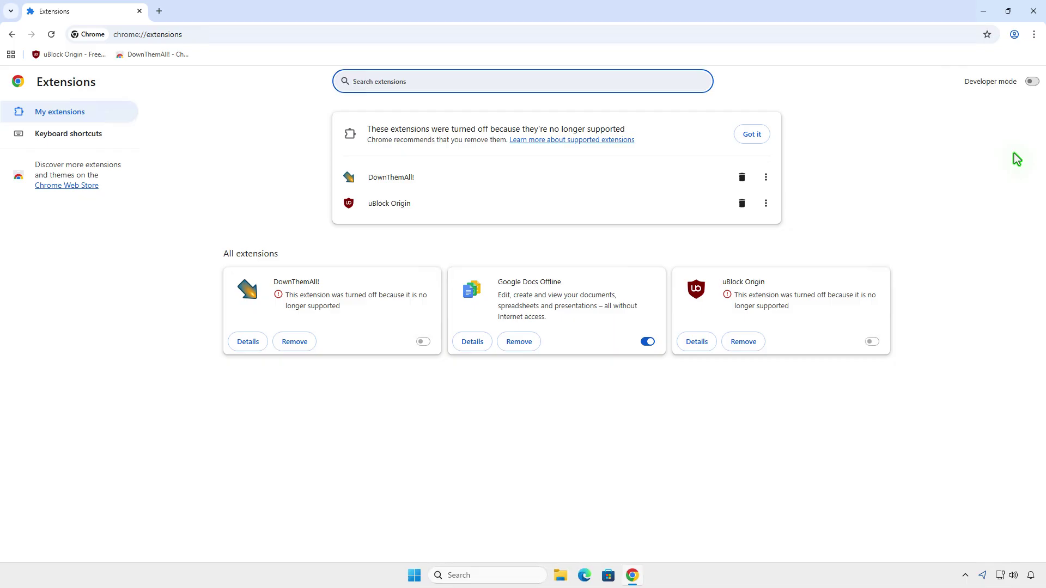
pyautogui.click(1033, 34)
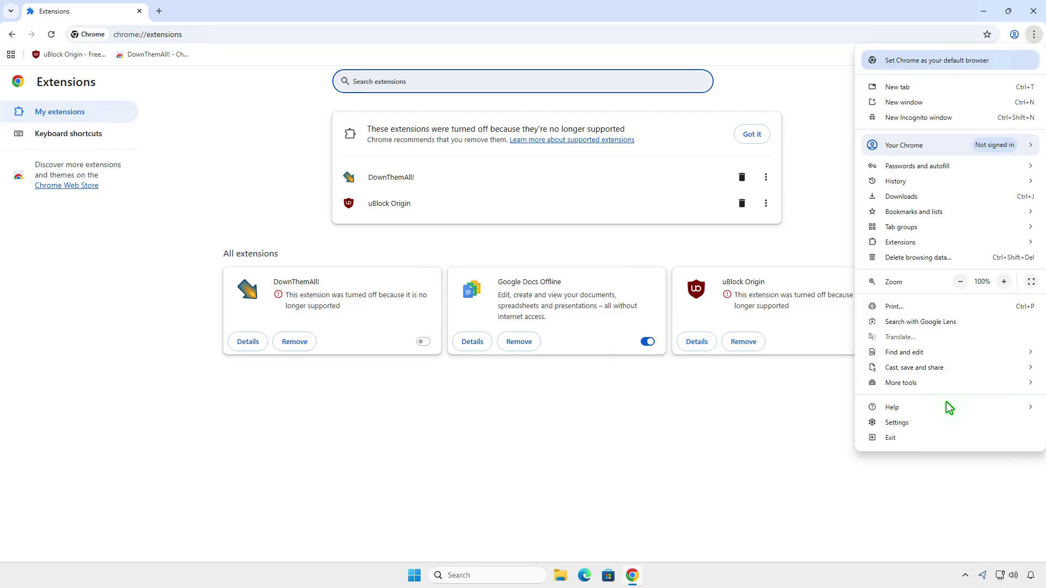
pyautogui.moveTo(946, 408)
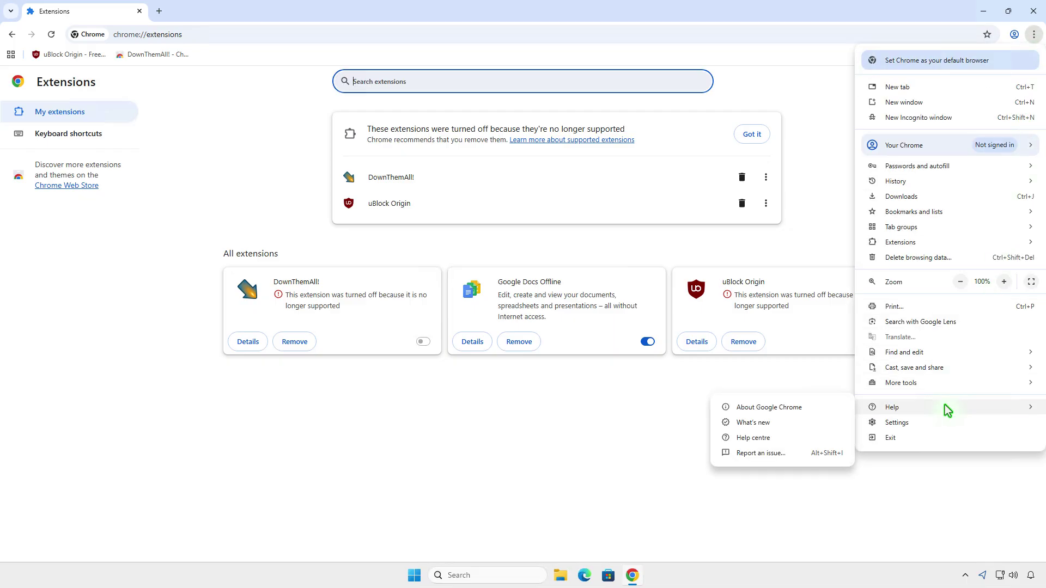
pyautogui.click(816, 410)
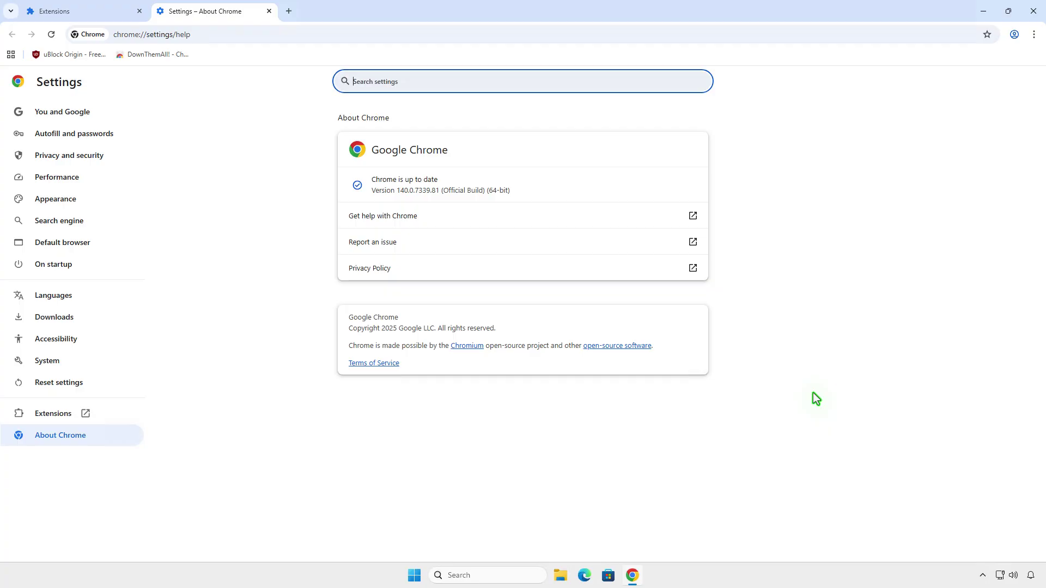
pyautogui.click(854, 245)
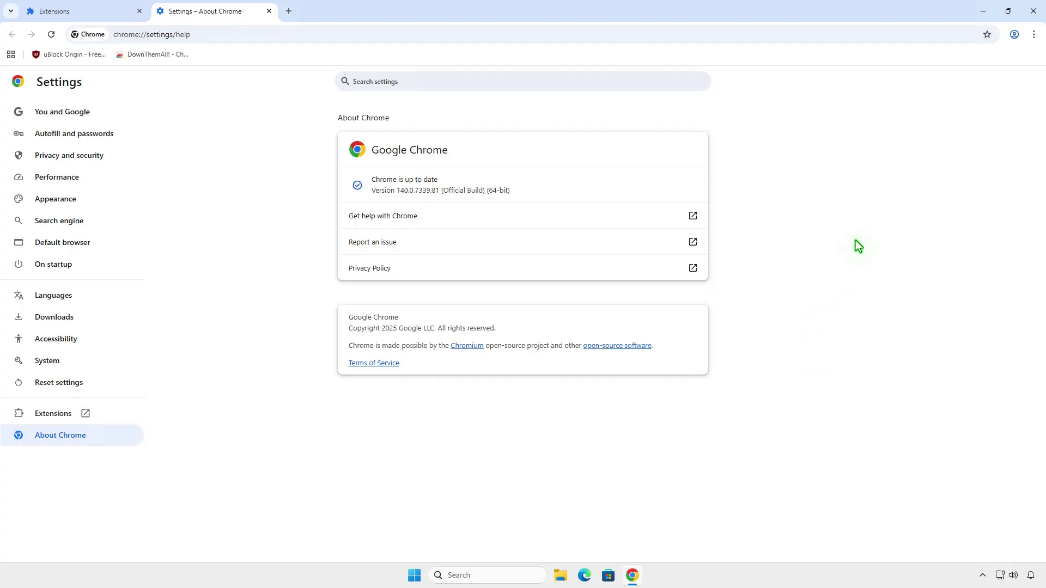
# Close Chrome, search 'chrome' and open the Start Menu folder holding its shortcut.
pyautogui.click(1033, 11)
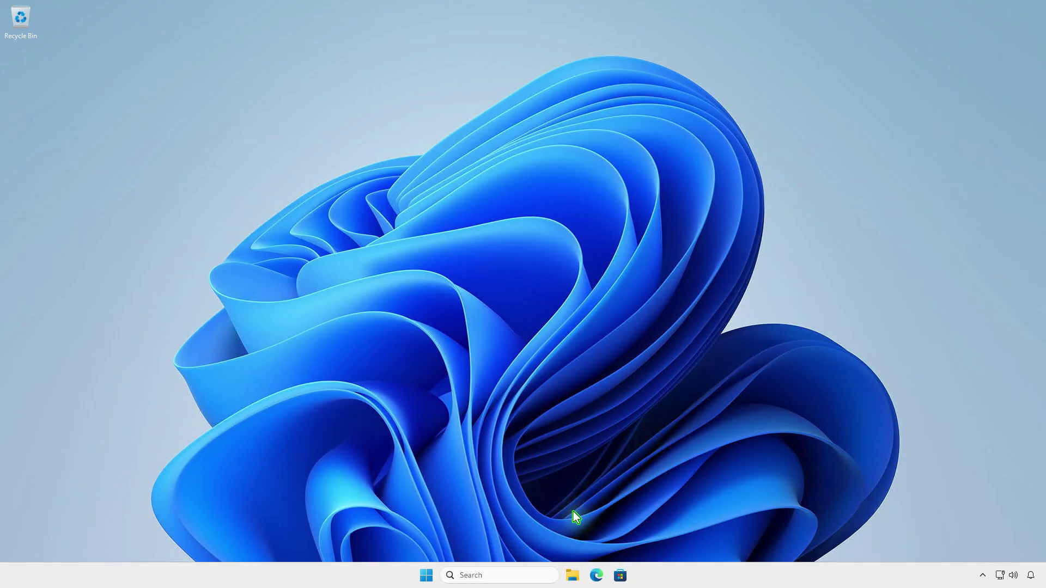
pyautogui.click(510, 575)
pyautogui.write('chro')
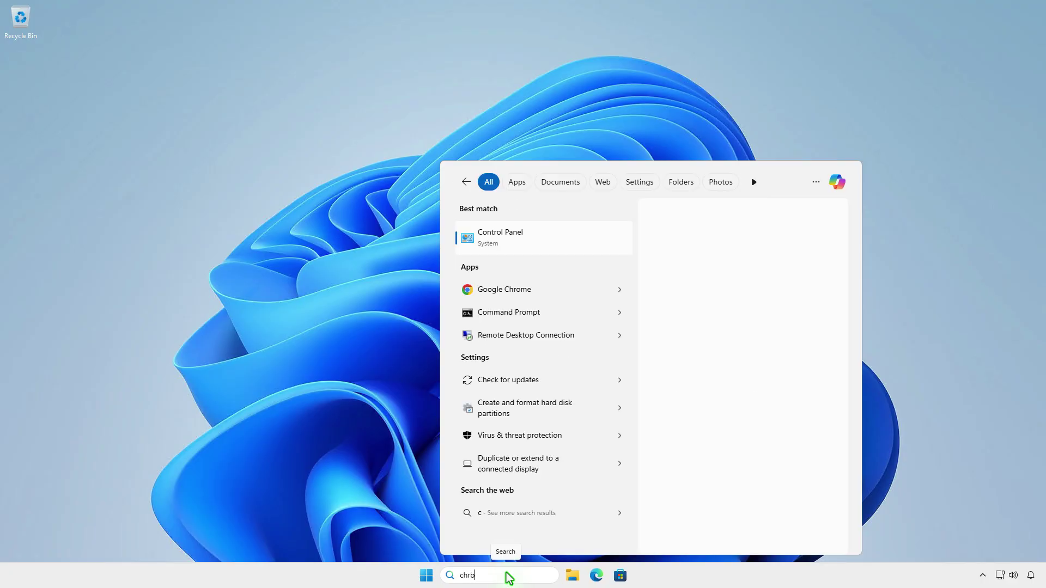
pyautogui.write('me')
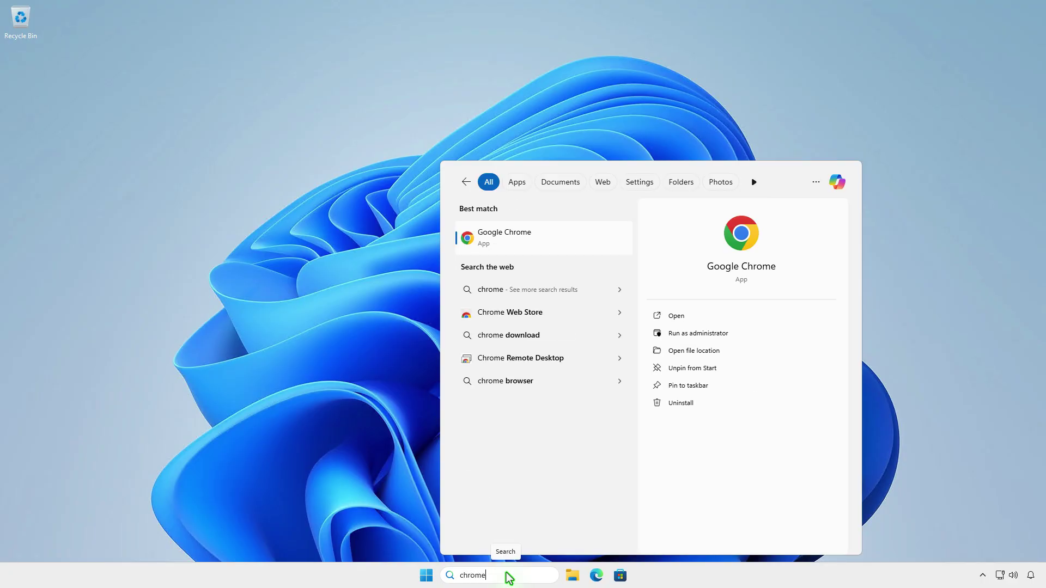
pyautogui.rightClick(563, 235)
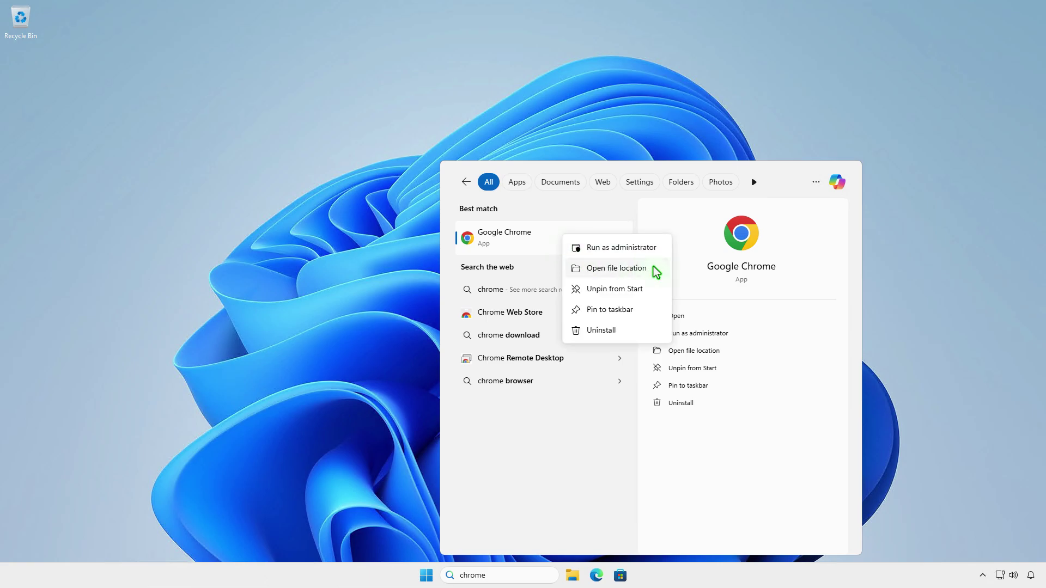
pyautogui.click(616, 268)
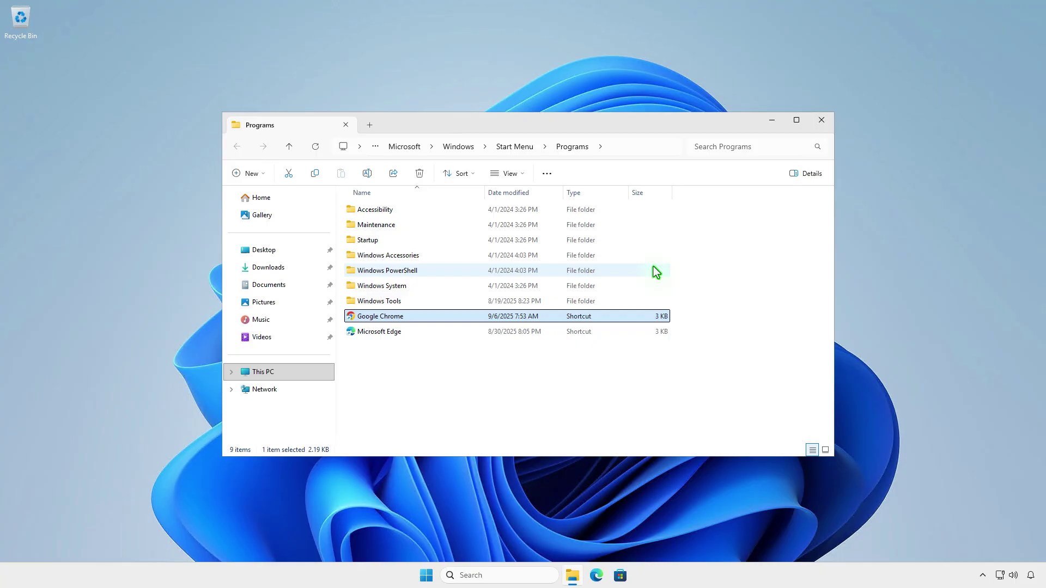
# Append --disable-features=ExtensionManifestV2Unsupported,ExtensionManifestV2Disabled to the Chrome shortcut target and save with admin permission.
pyautogui.rightClick(475, 323)
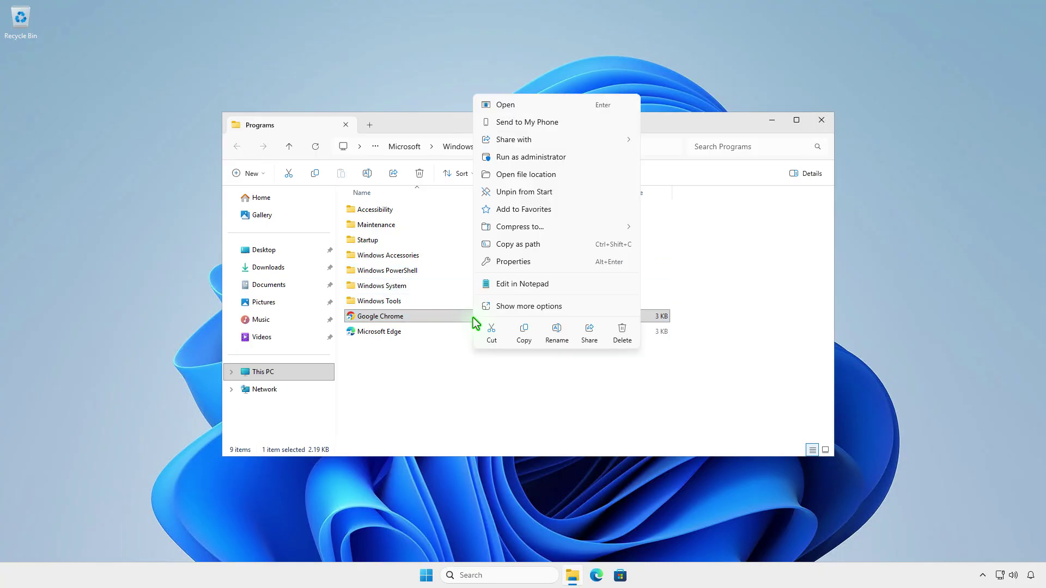
pyautogui.click(542, 269)
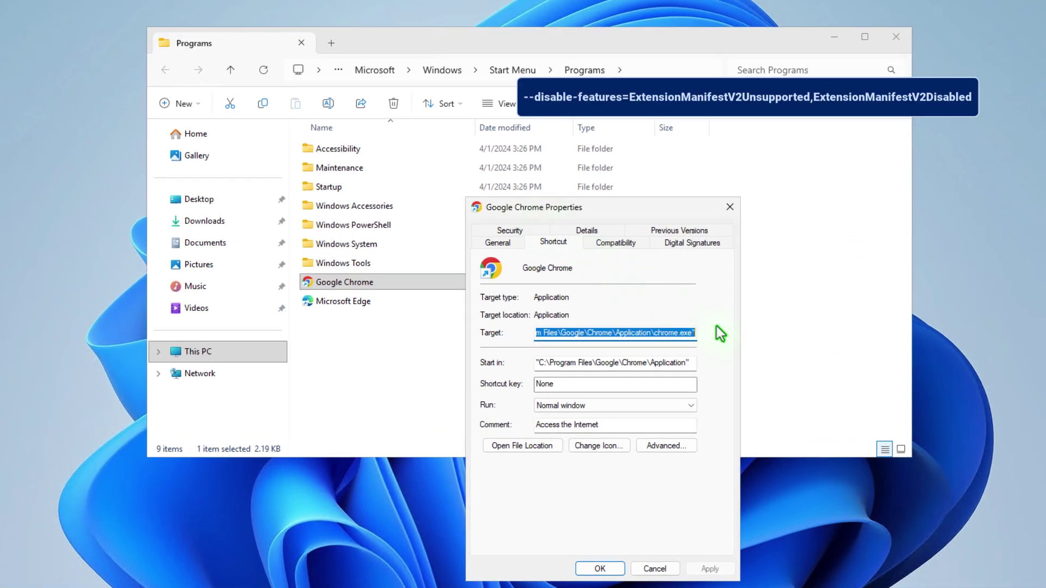
pyautogui.press('End')
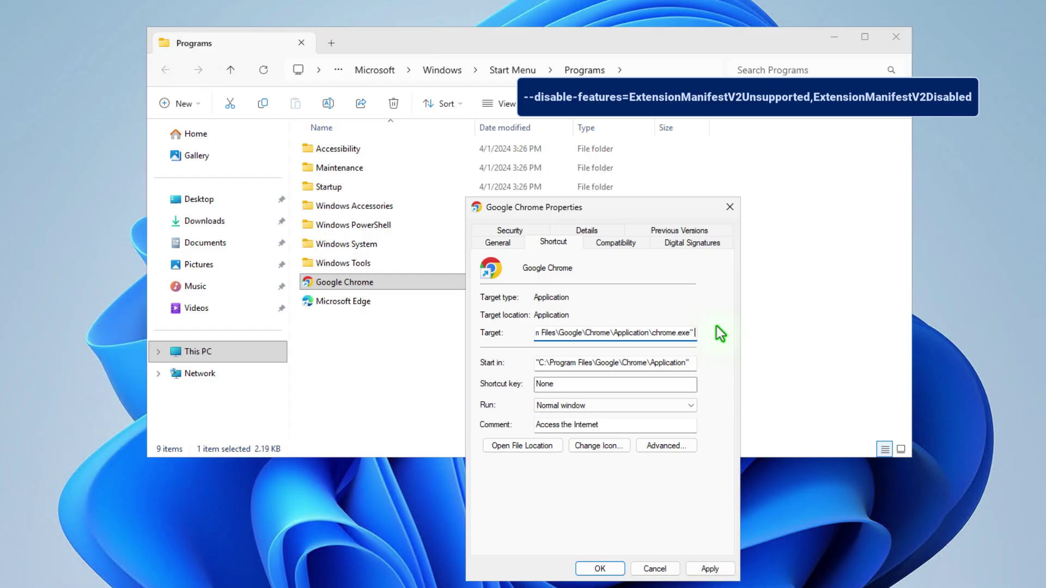
pyautogui.write('--disable-features=ExtensionManifestV2Unsupported,ExtensionManifestV2Disabled')
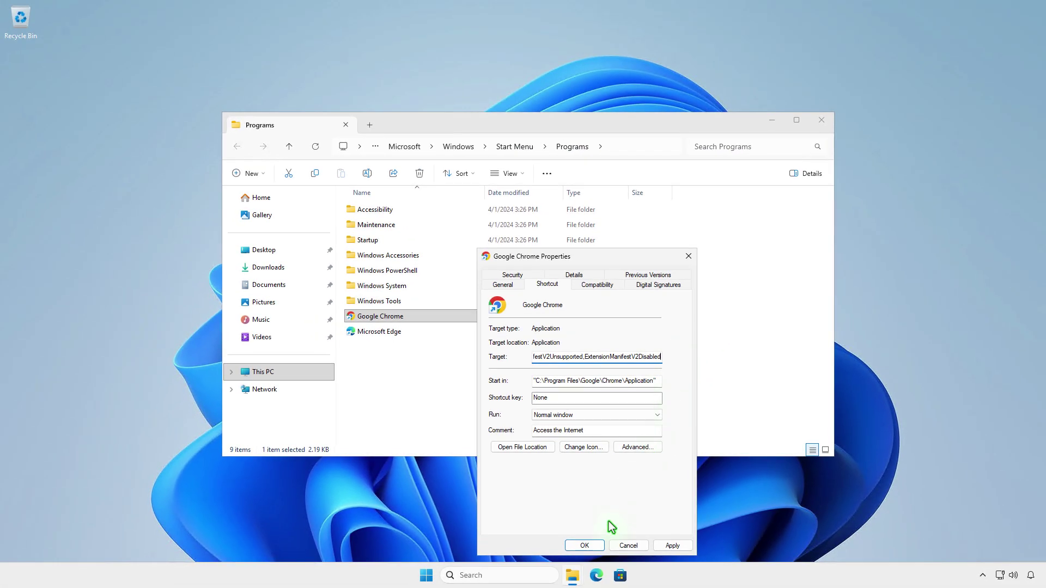
pyautogui.click(599, 545)
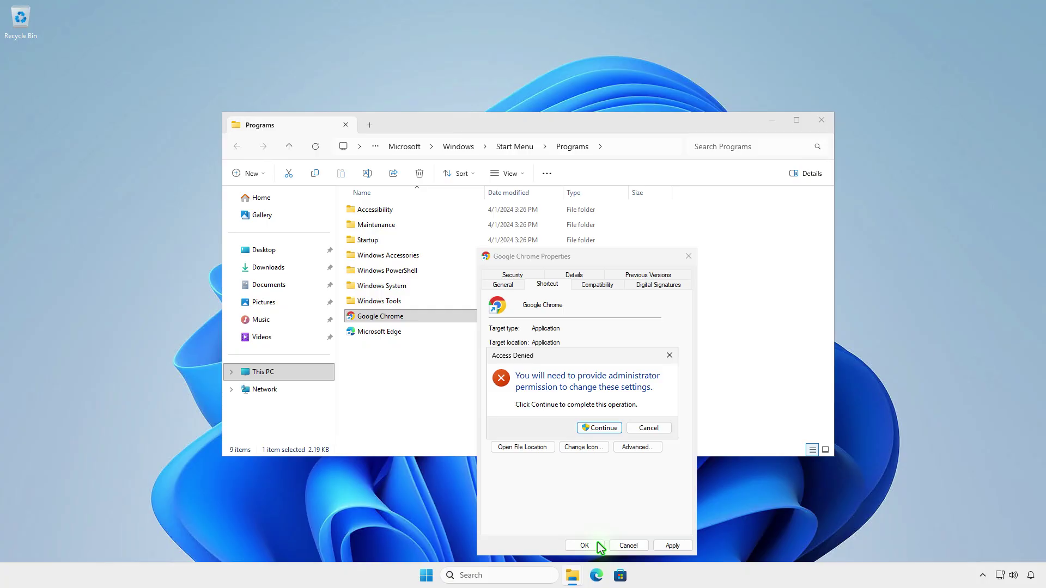
pyautogui.click(610, 430)
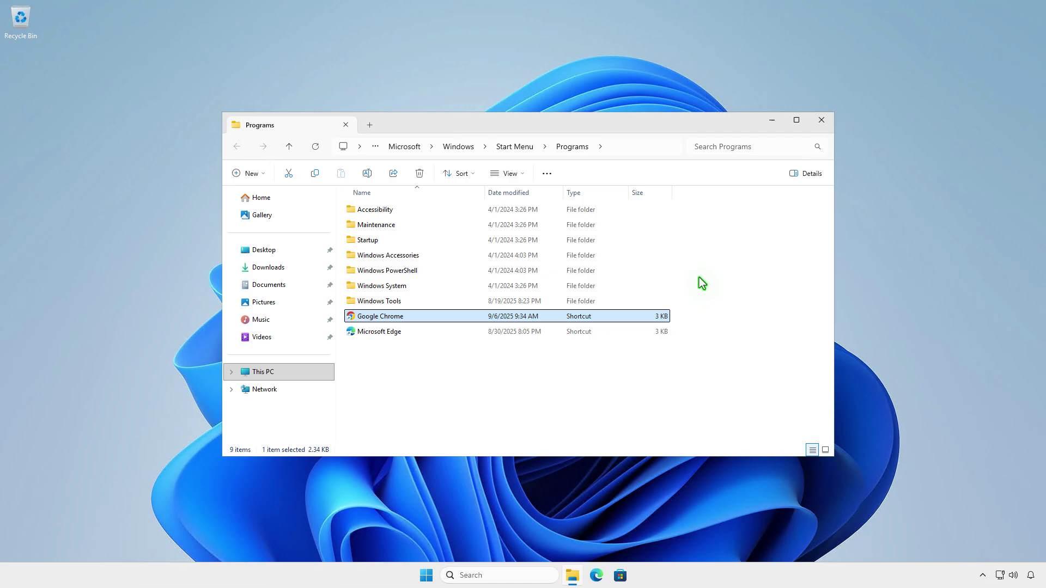
# Move File Explorer aside and relaunch Google Chrome from the Start menu.
pyautogui.click(771, 121)
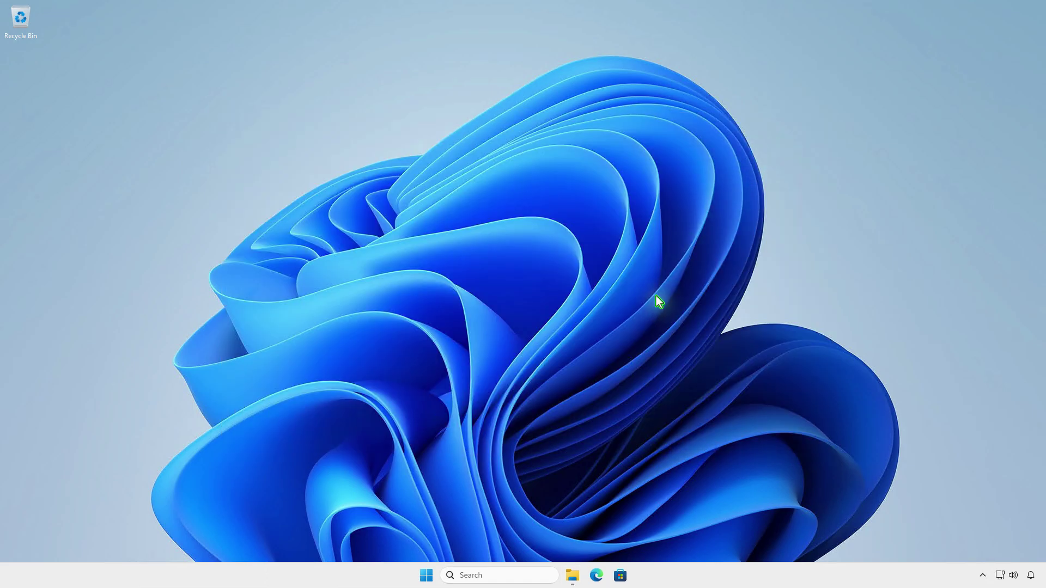
pyautogui.click(426, 576)
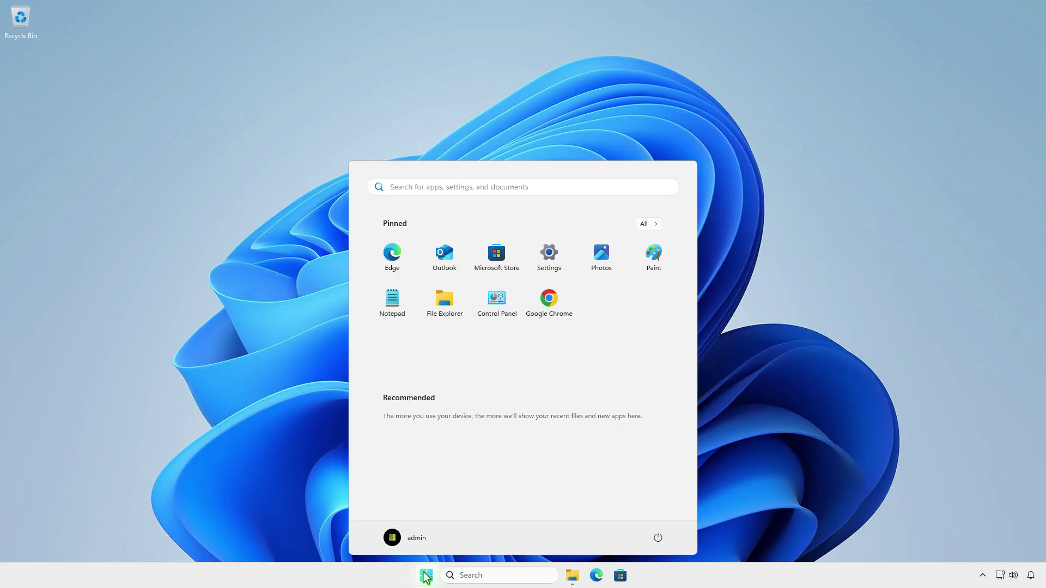
pyautogui.click(549, 299)
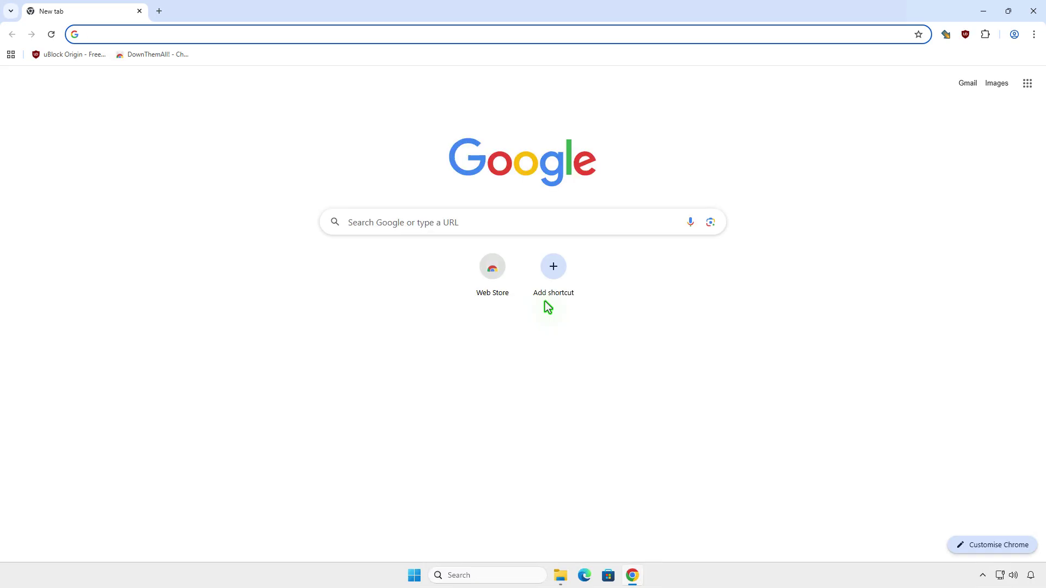
# Go to Manage extensions and dismiss the unsupported-extensions notice.
pyautogui.click(984, 36)
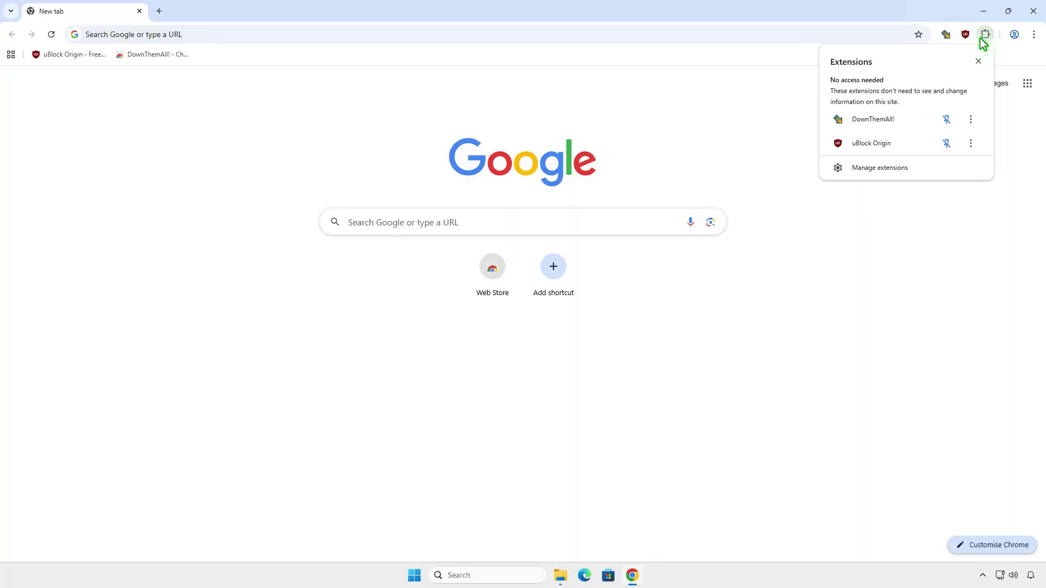
pyautogui.click(930, 166)
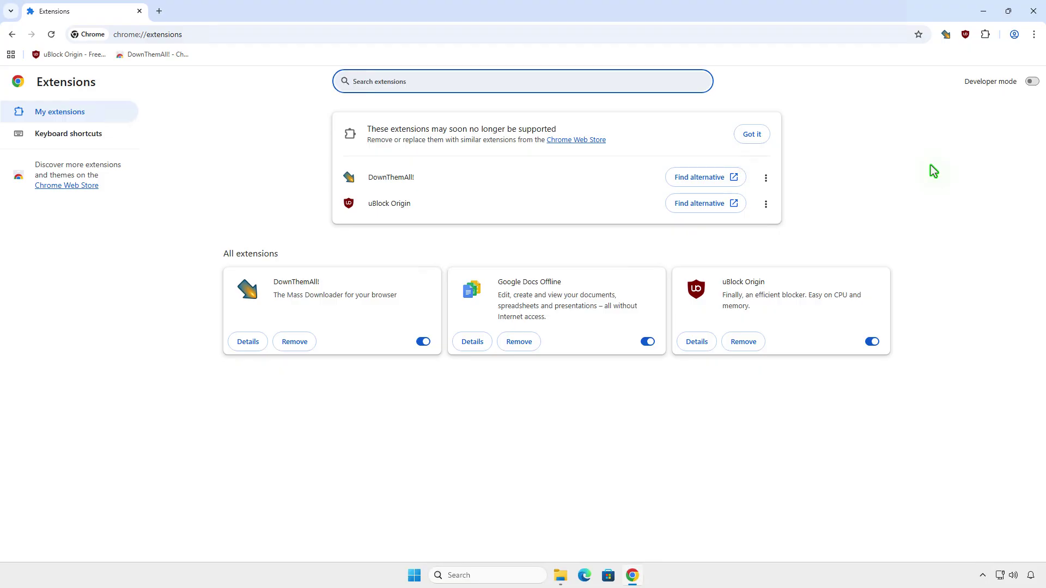
pyautogui.click(757, 138)
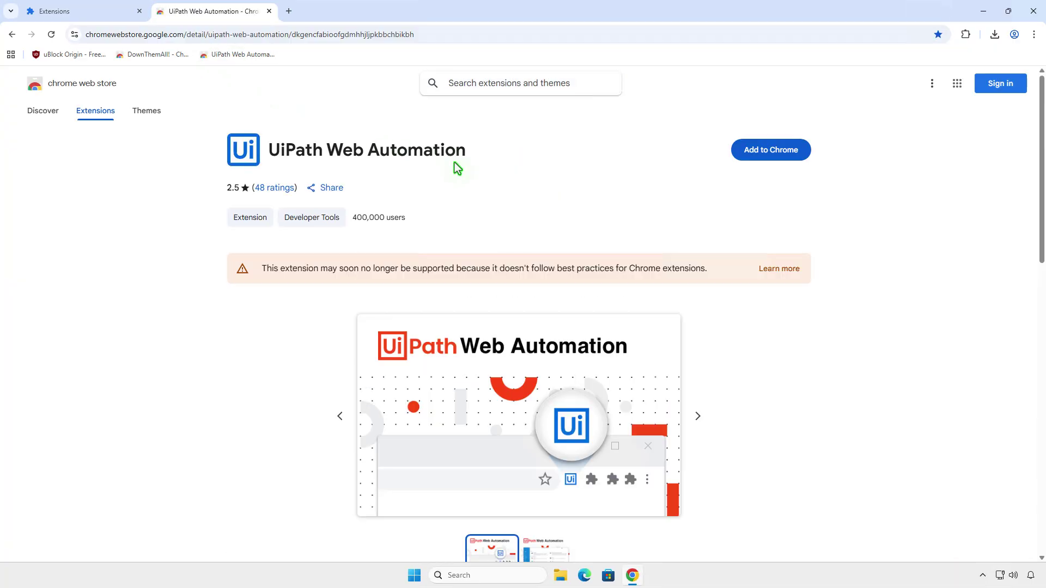
# Add the UiPath Web Automation extension from its store page, then return to the extensions tab.
pyautogui.click(776, 152)
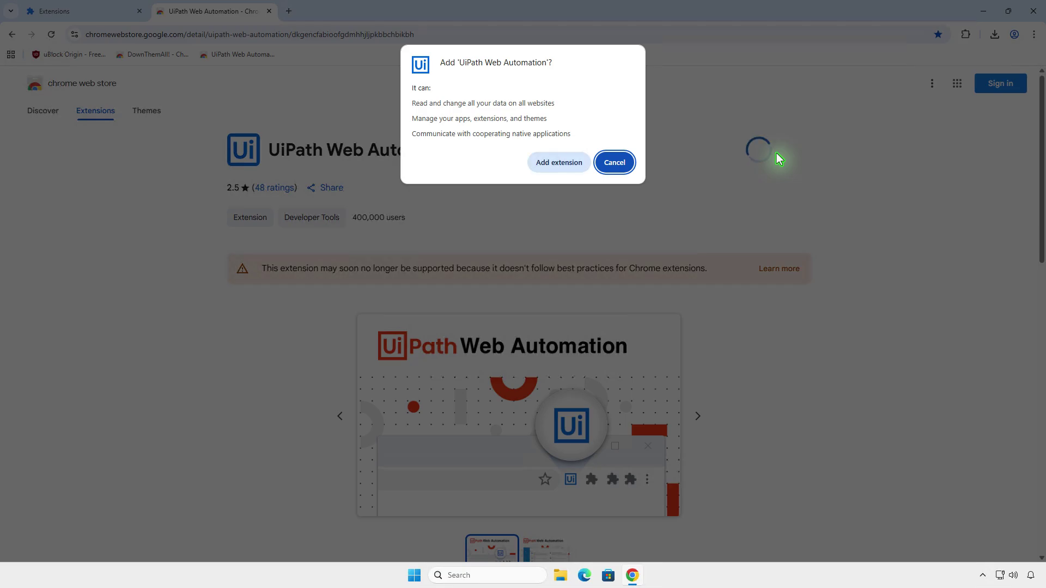
pyautogui.click(561, 163)
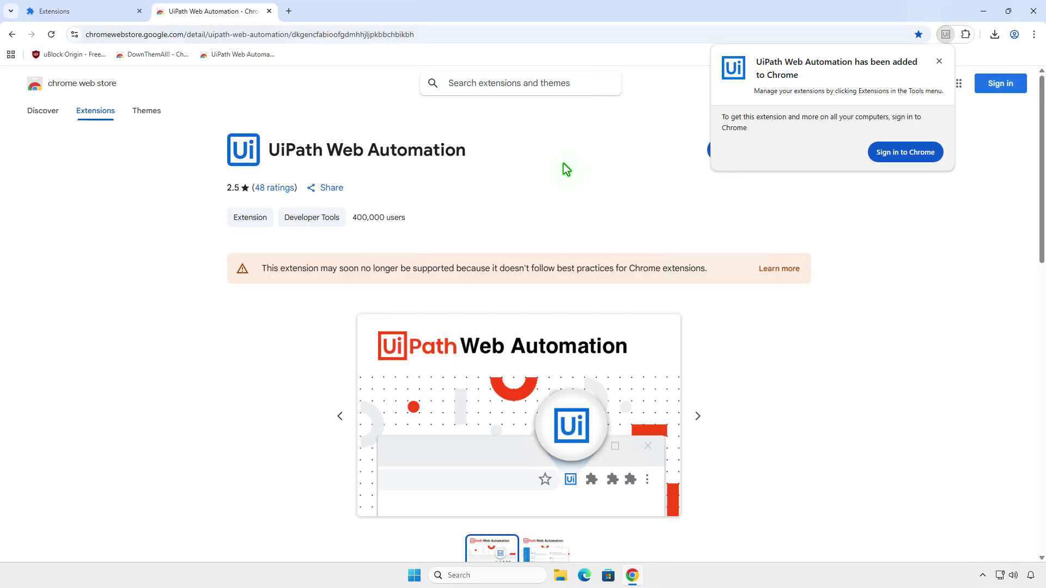
pyautogui.click(97, 15)
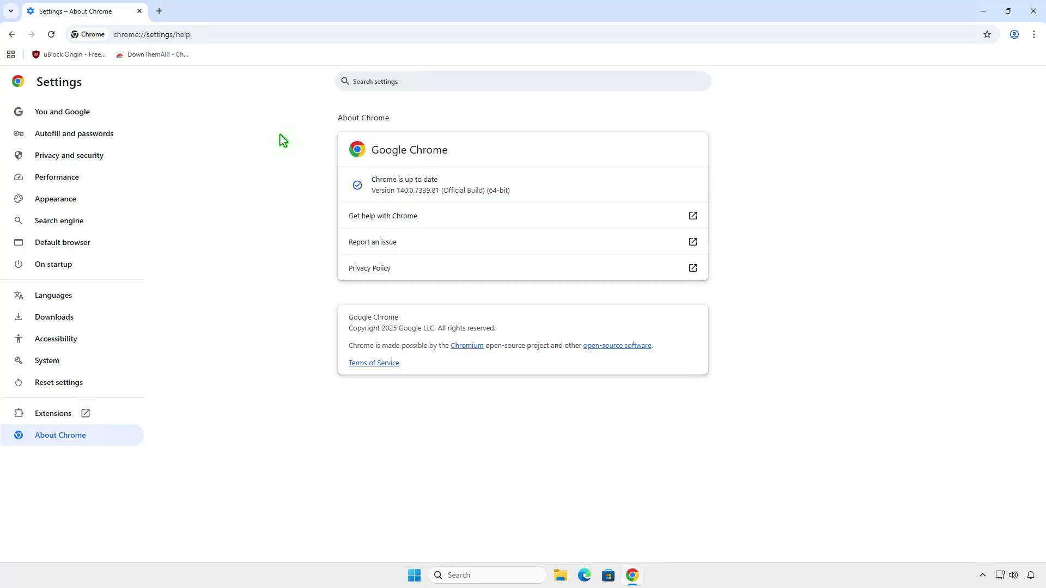
# On chrome://flags, enable the M138 and M139 'Temporarily unexpire' flags and relaunch Chrome.
pyautogui.click(161, 12)
pyautogui.write('chrome://flags')
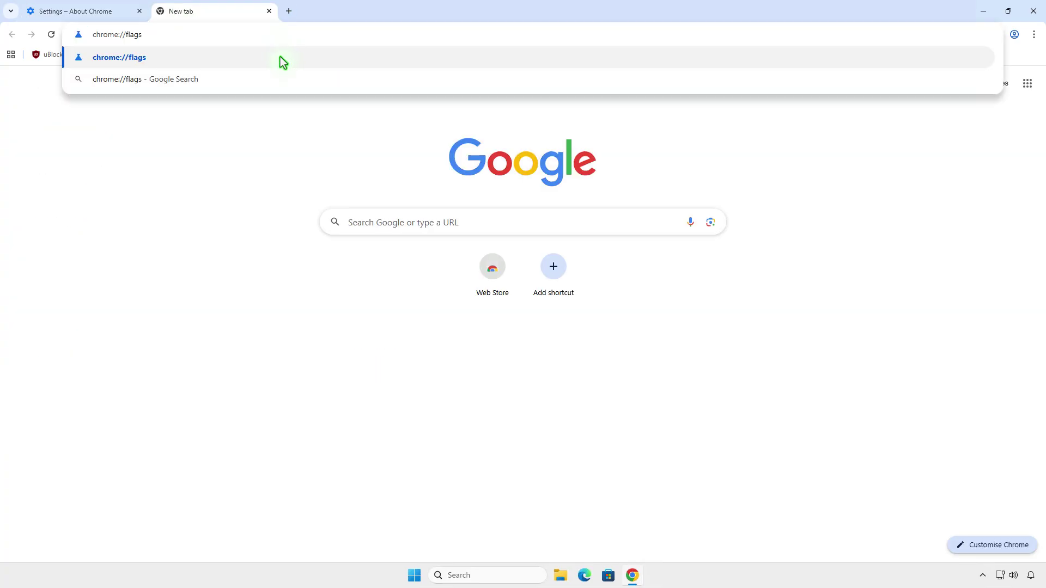
pyautogui.click(280, 58)
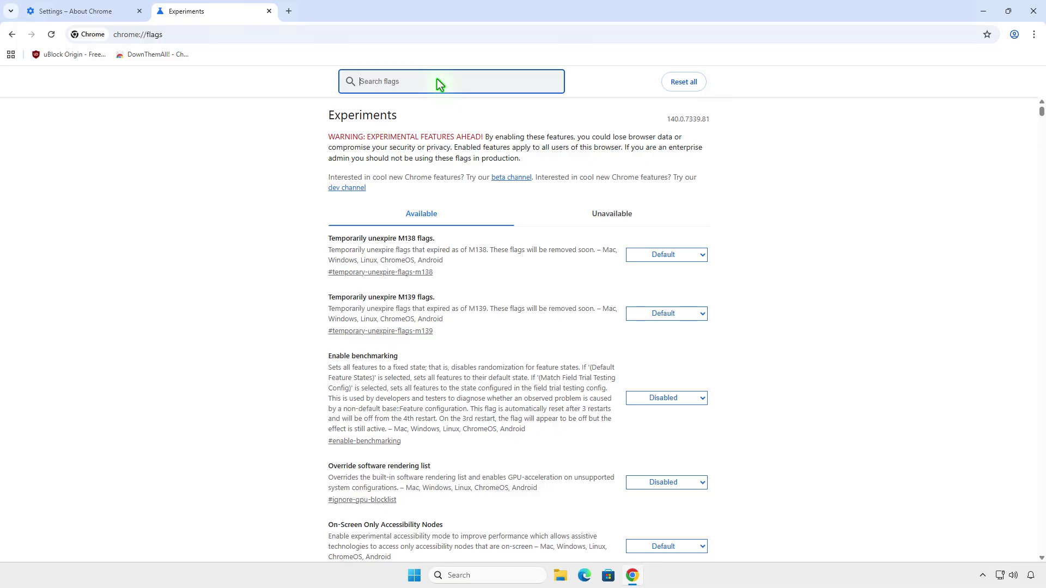
pyautogui.write('m1')
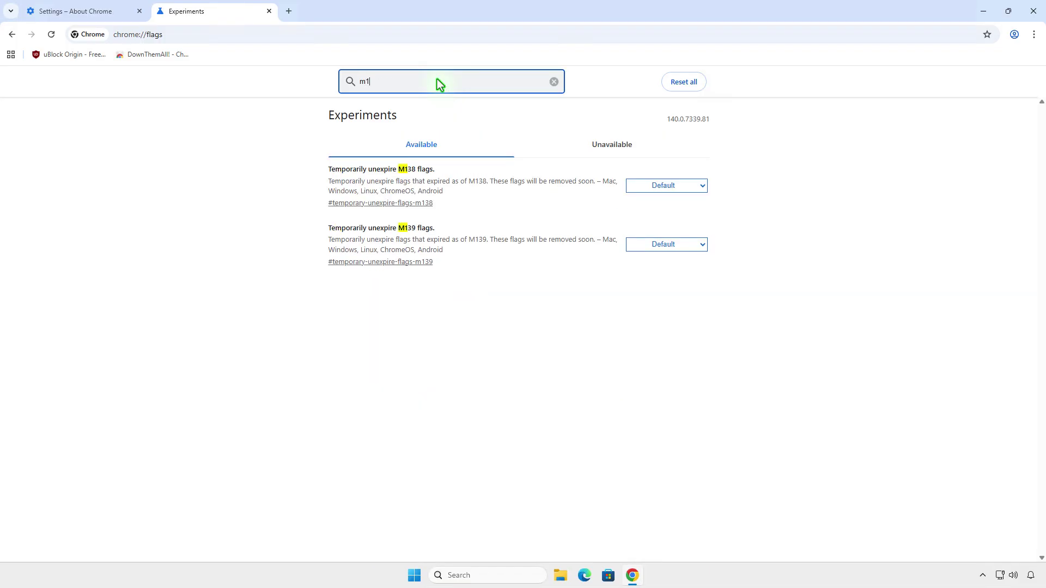
pyautogui.click(692, 187)
pyautogui.click(690, 215)
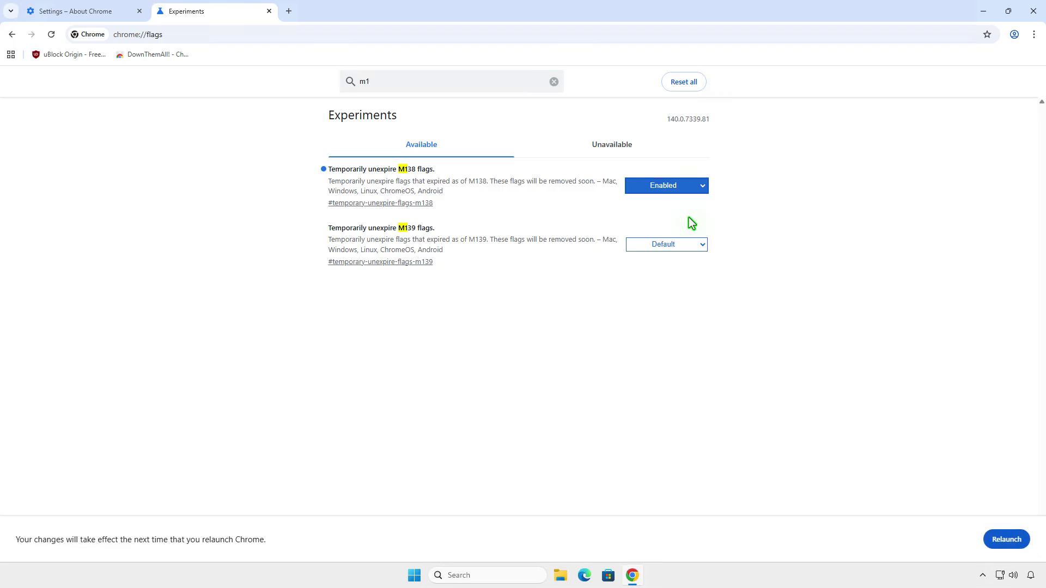
pyautogui.click(690, 245)
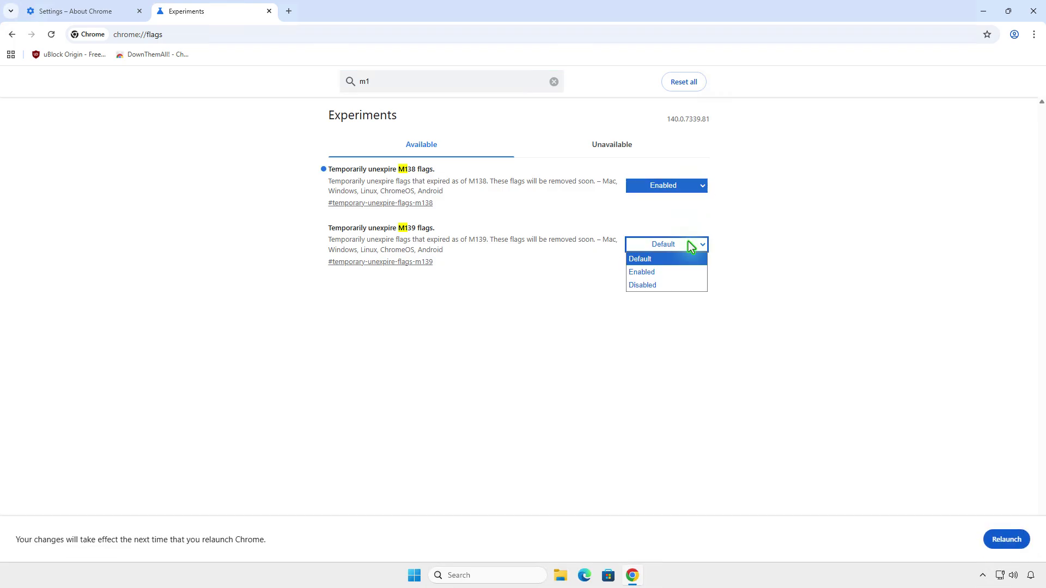
pyautogui.click(686, 270)
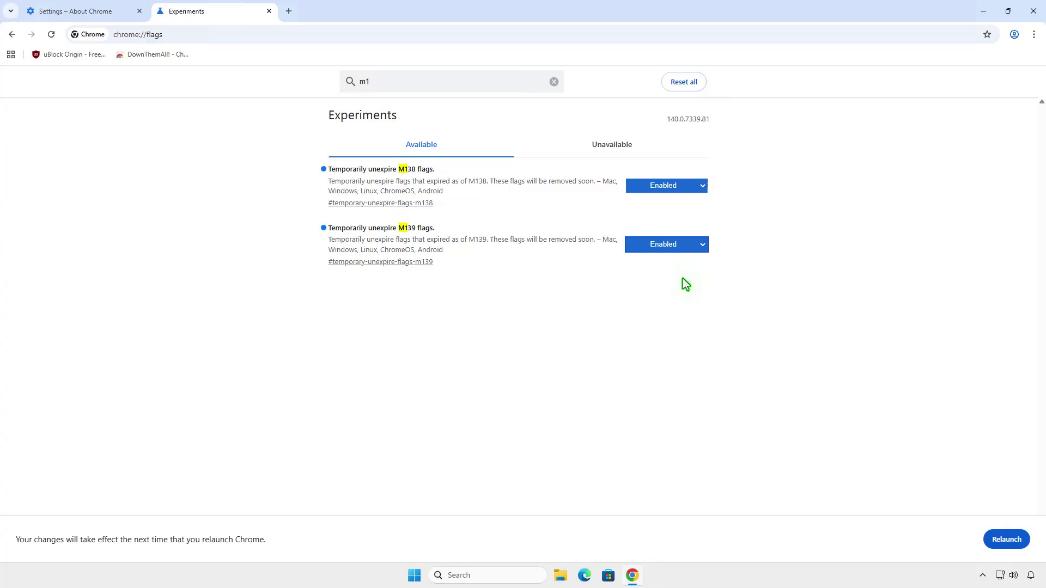
pyautogui.click(1002, 540)
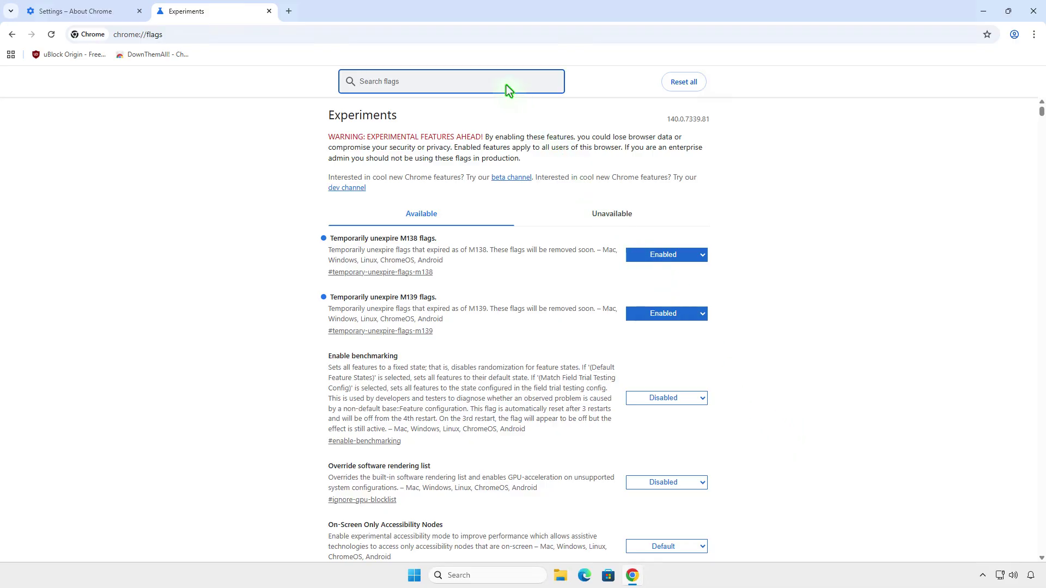
# Enable the 'Allow legacy extension manifest versions' flag found via 'mv2' and relaunch.
pyautogui.write('mv2')
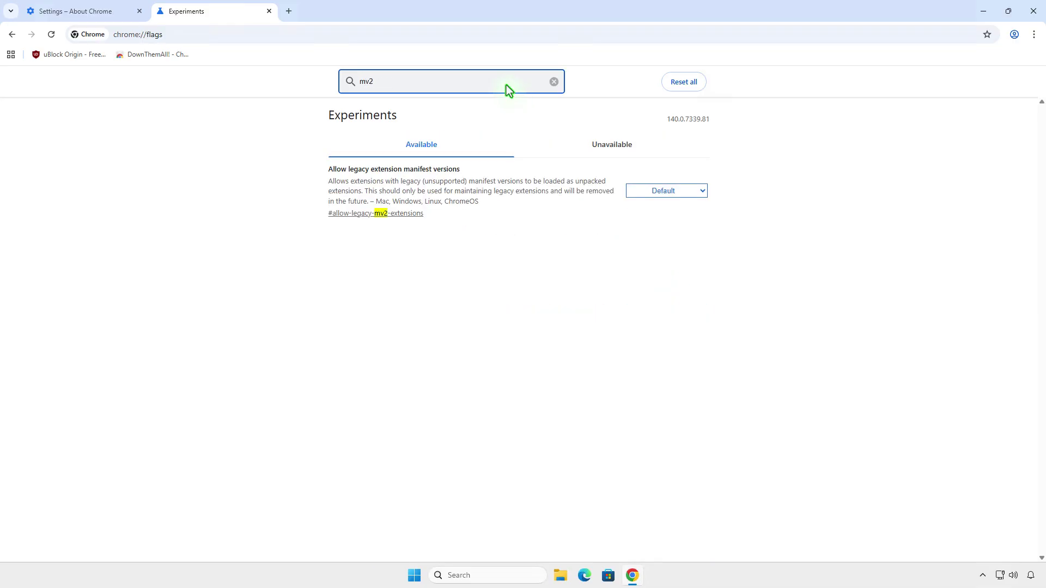
pyautogui.click(678, 191)
pyautogui.click(691, 220)
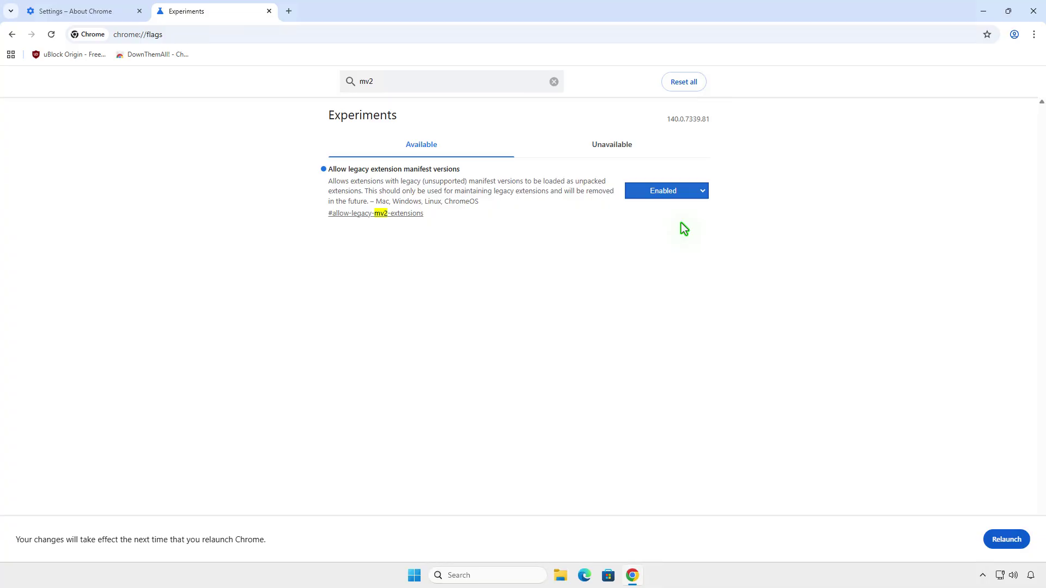
pyautogui.click(1008, 540)
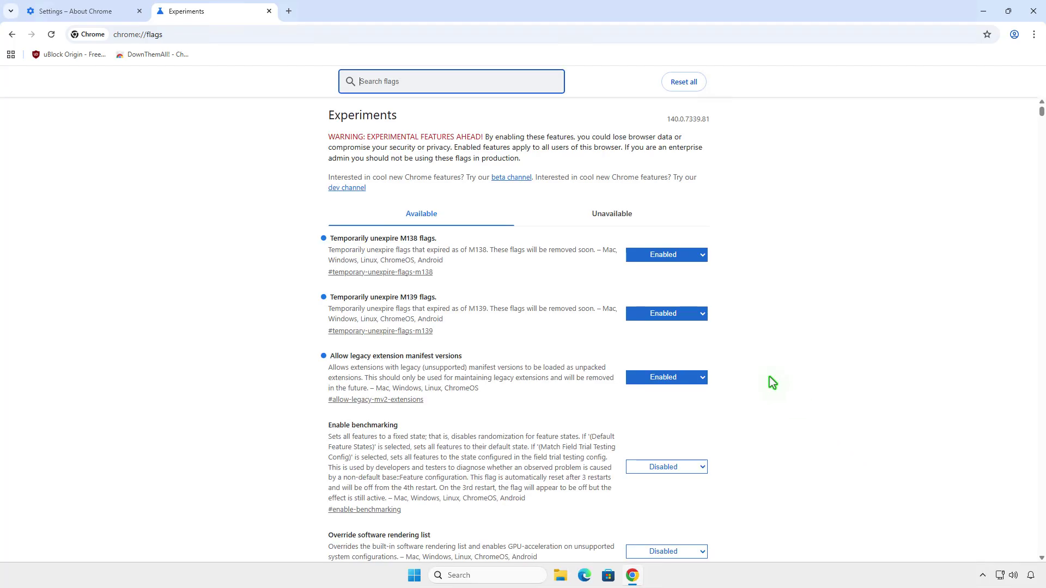
# Download uBlock0_1.65.0.chromium.zip from the uBlock Origin 1.65.0 GitHub release assets.
pyautogui.click(290, 11)
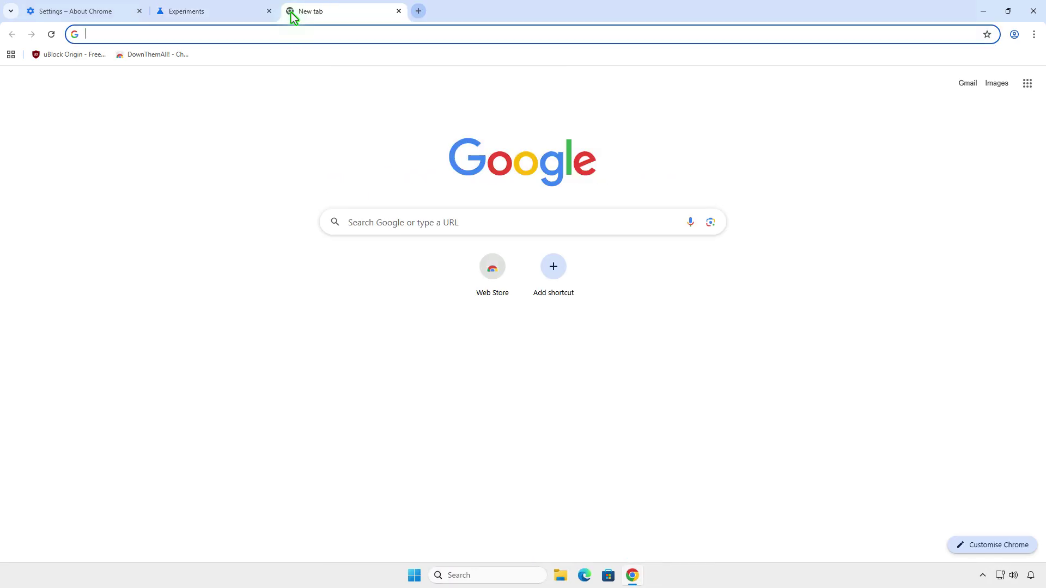
pyautogui.click(90, 57)
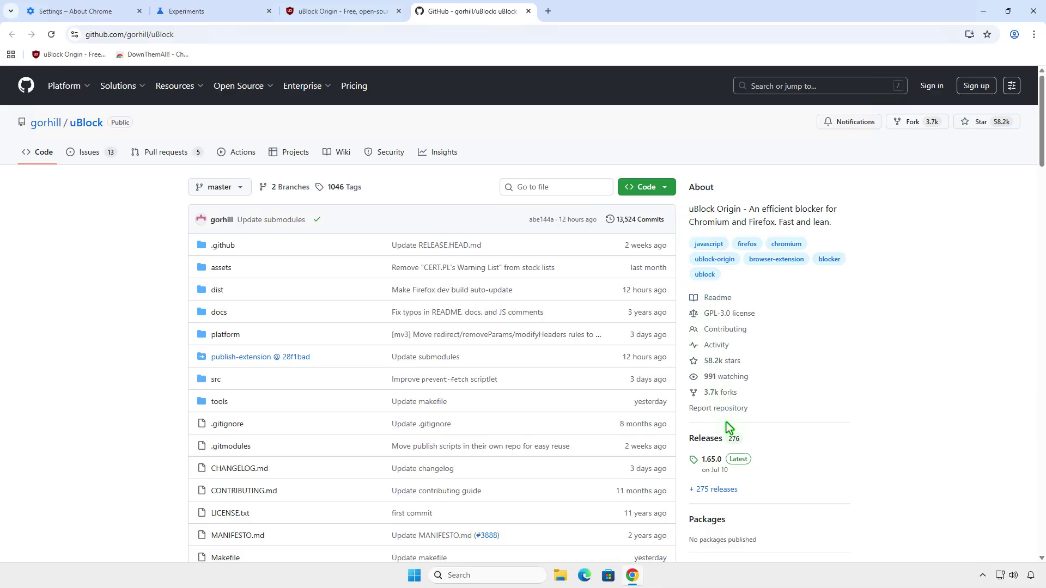
pyautogui.click(746, 459)
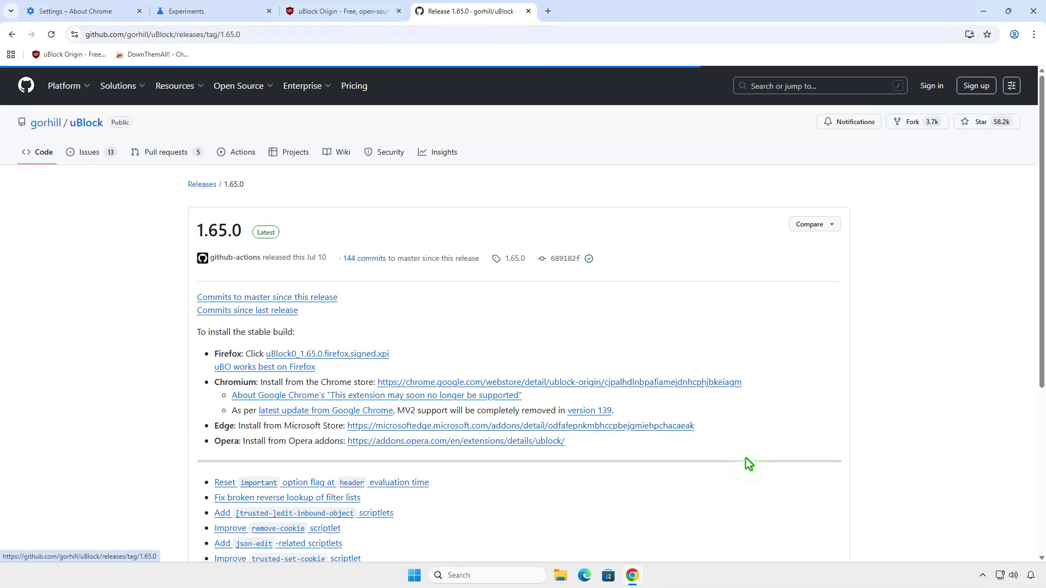
pyautogui.scroll(-7, 746, 459)
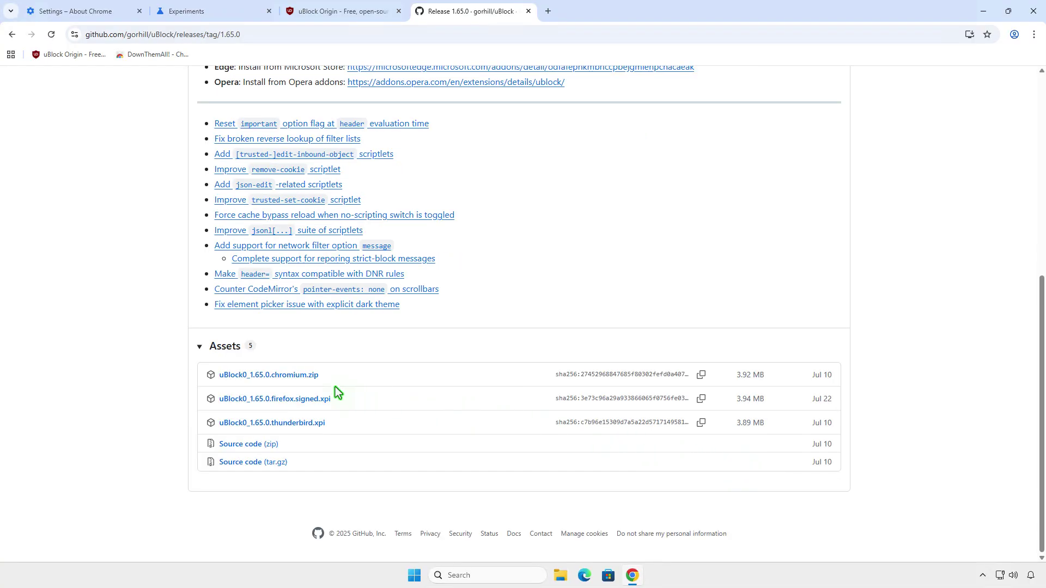
pyautogui.click(309, 377)
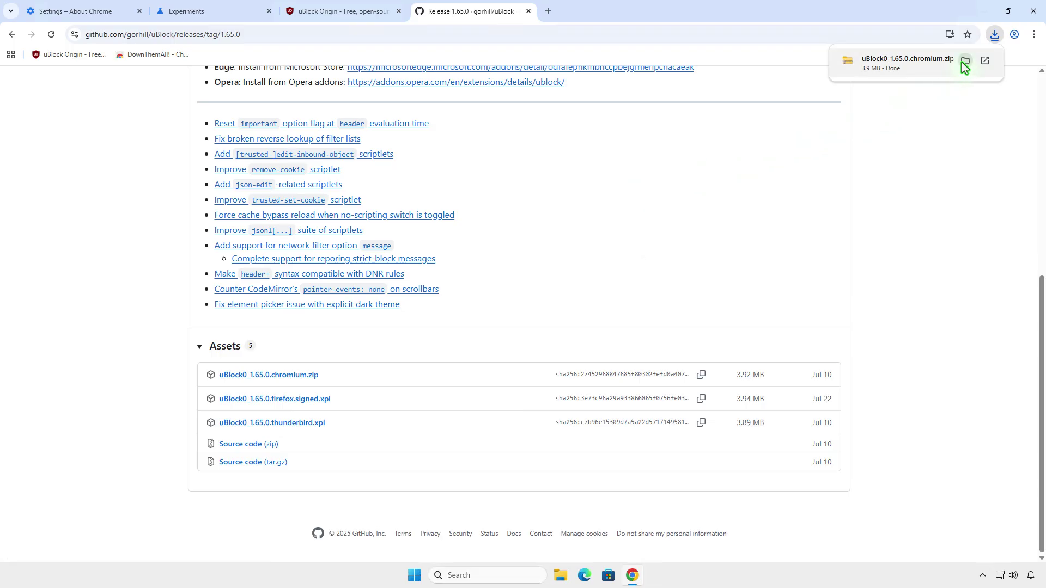
# Extract the uBlock zip into Downloads\uBlock0_1.65.0.chromium and close both Explorer windows.
pyautogui.click(962, 61)
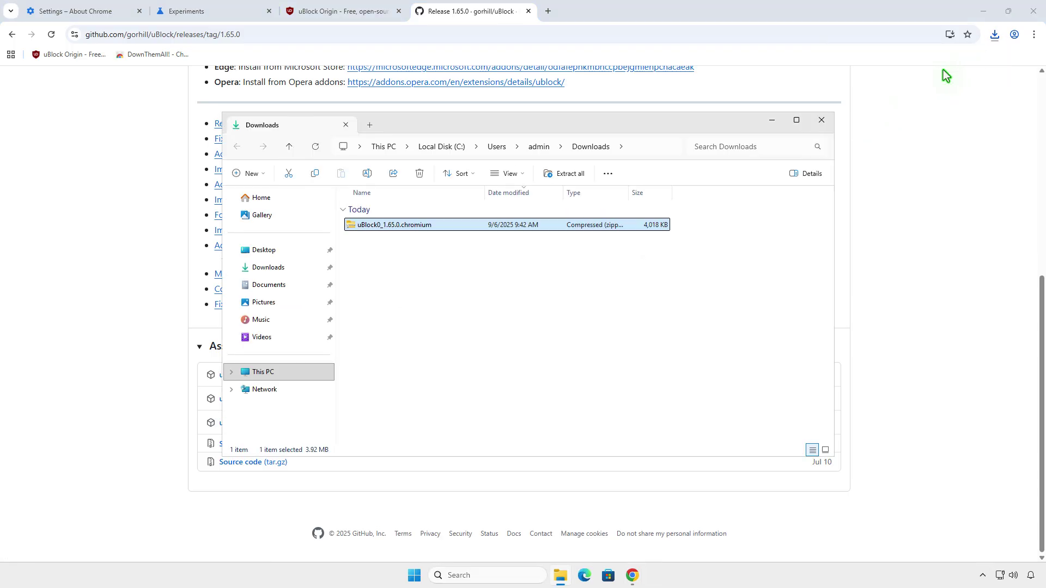
pyautogui.rightClick(461, 227)
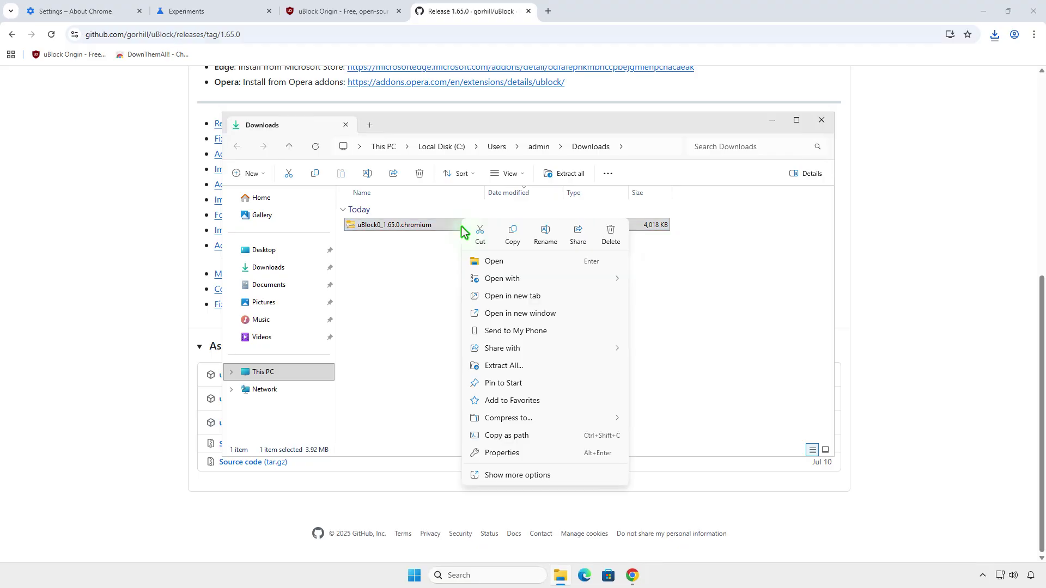
pyautogui.click(564, 366)
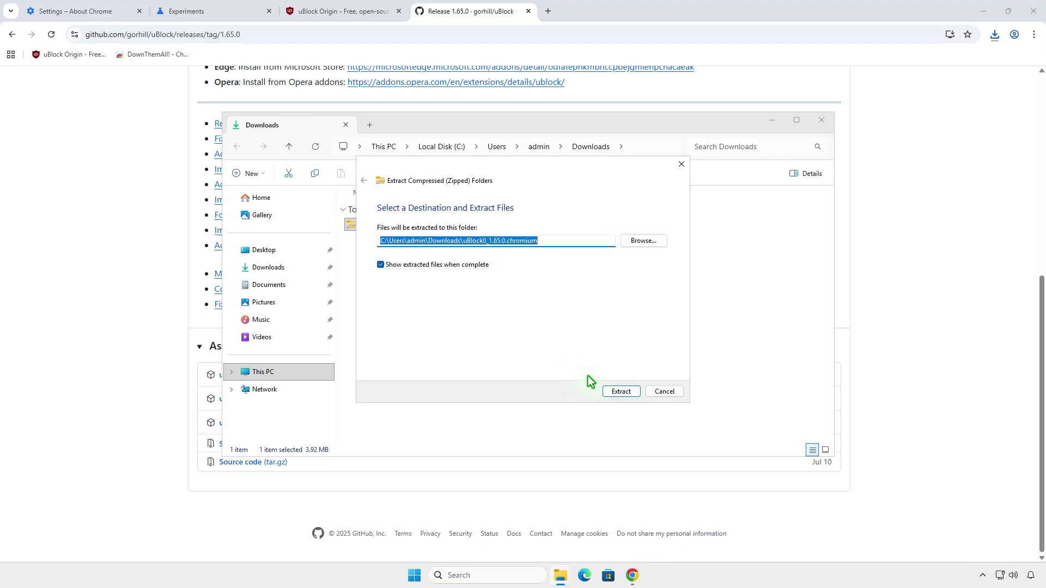
pyautogui.click(620, 391)
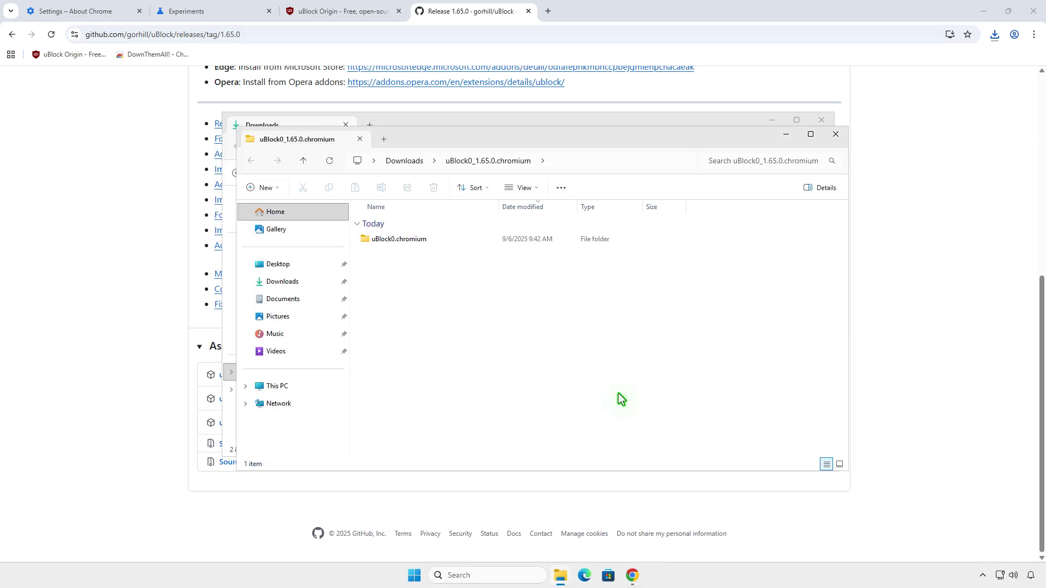
pyautogui.click(844, 135)
pyautogui.click(826, 122)
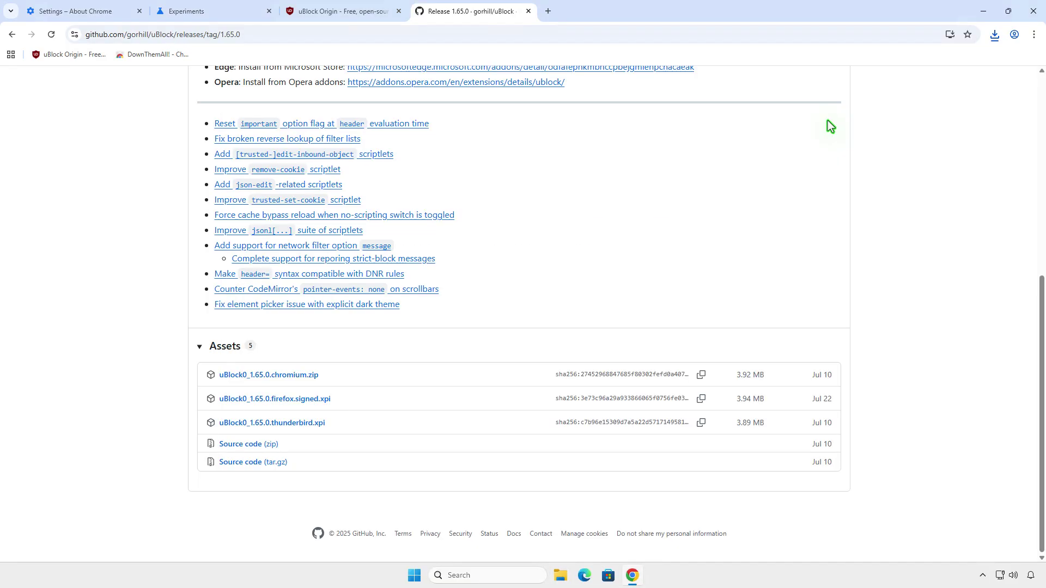
# Open the Extensions page from Chrome's menu and turn on Developer mode.
pyautogui.click(1034, 36)
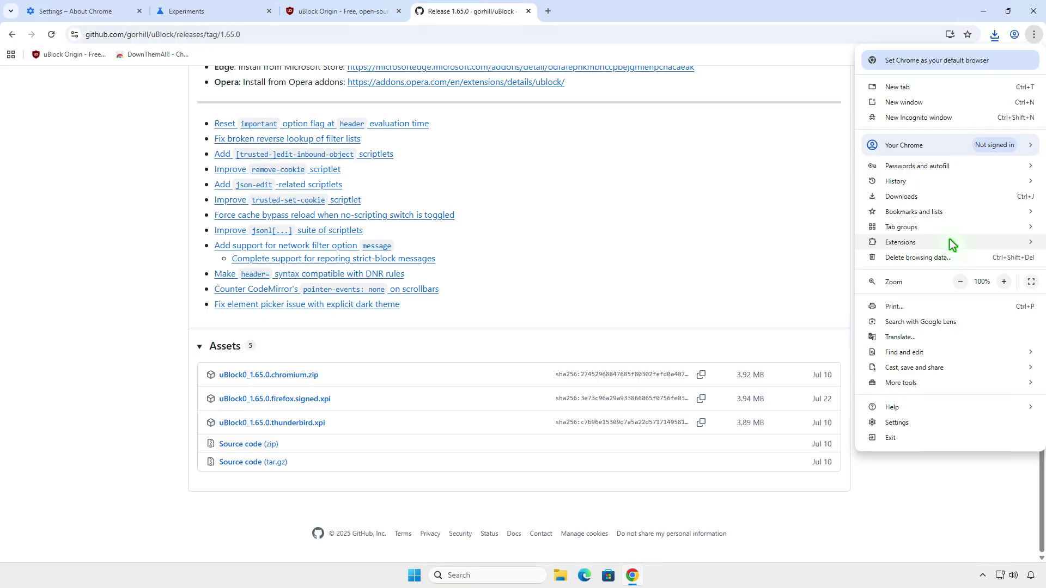
pyautogui.moveTo(948, 244)
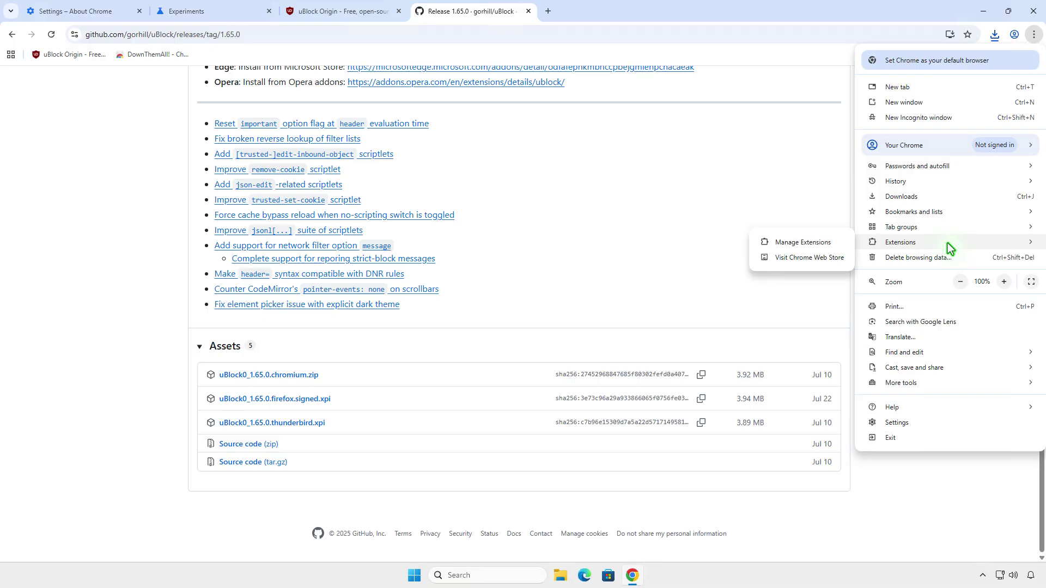
pyautogui.click(836, 247)
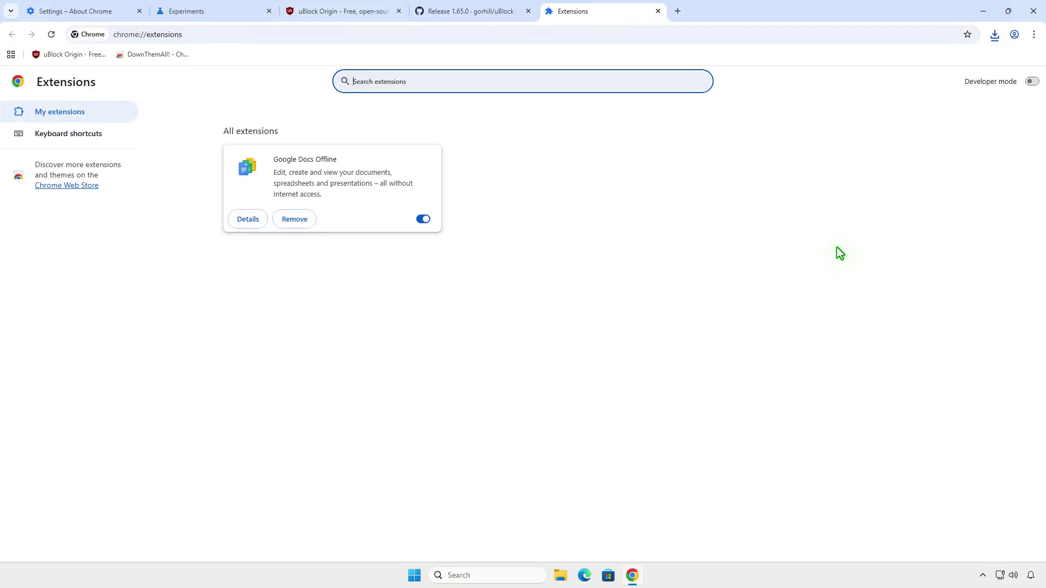
pyautogui.click(1032, 83)
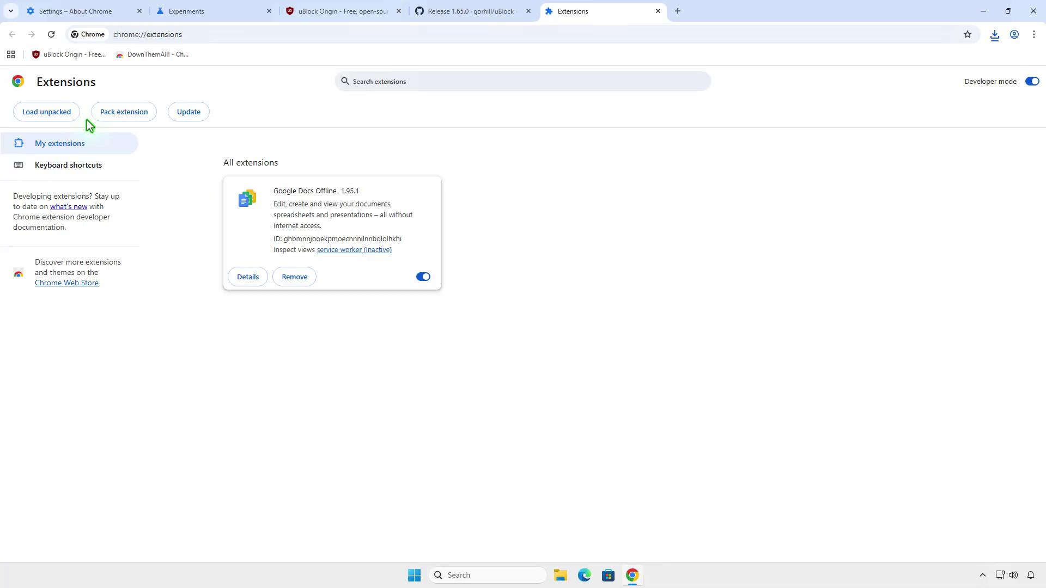
# Load unpacked the Downloads\uBlock0_1.65.0.chromium\uBlock0.chromium folder as an extension.
pyautogui.click(64, 116)
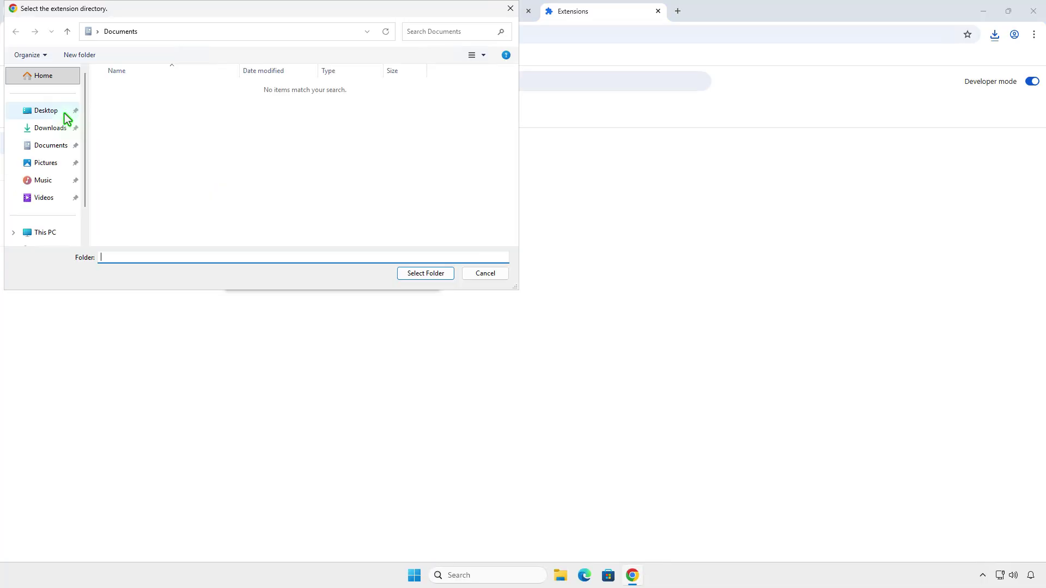
pyautogui.click(58, 132)
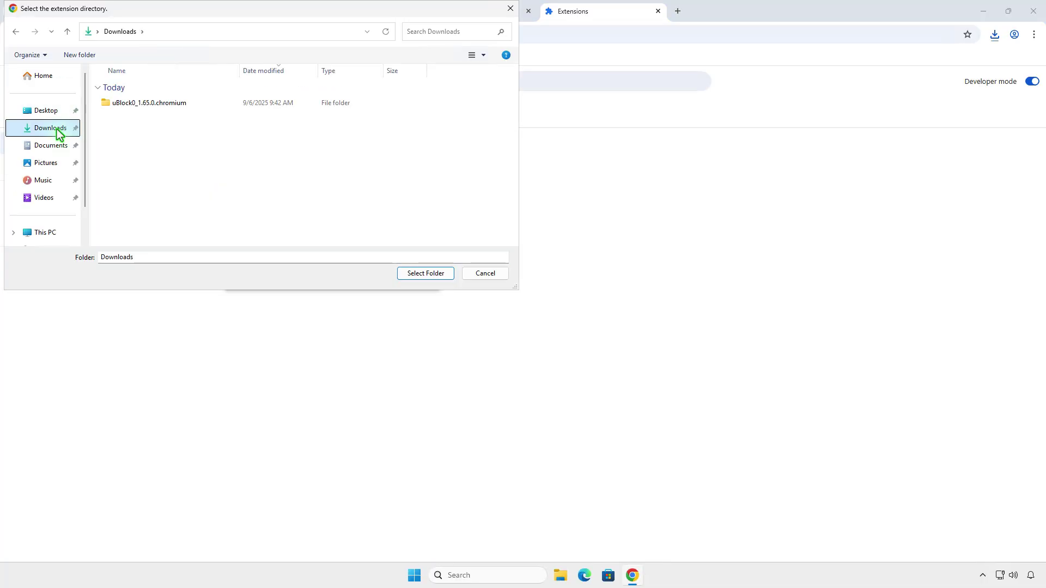
pyautogui.doubleClick(182, 105)
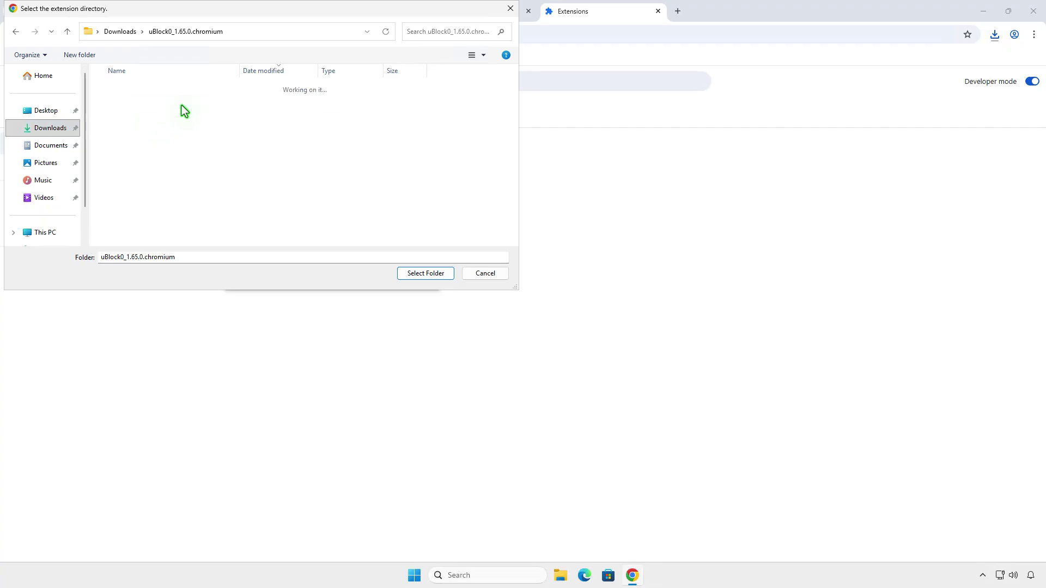
pyautogui.doubleClick(181, 105)
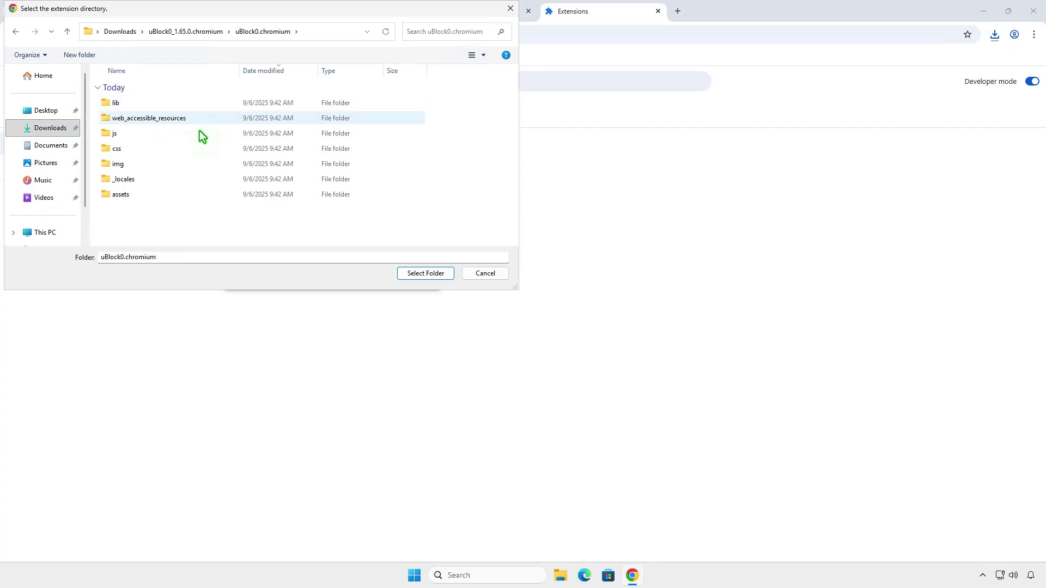
pyautogui.click(426, 274)
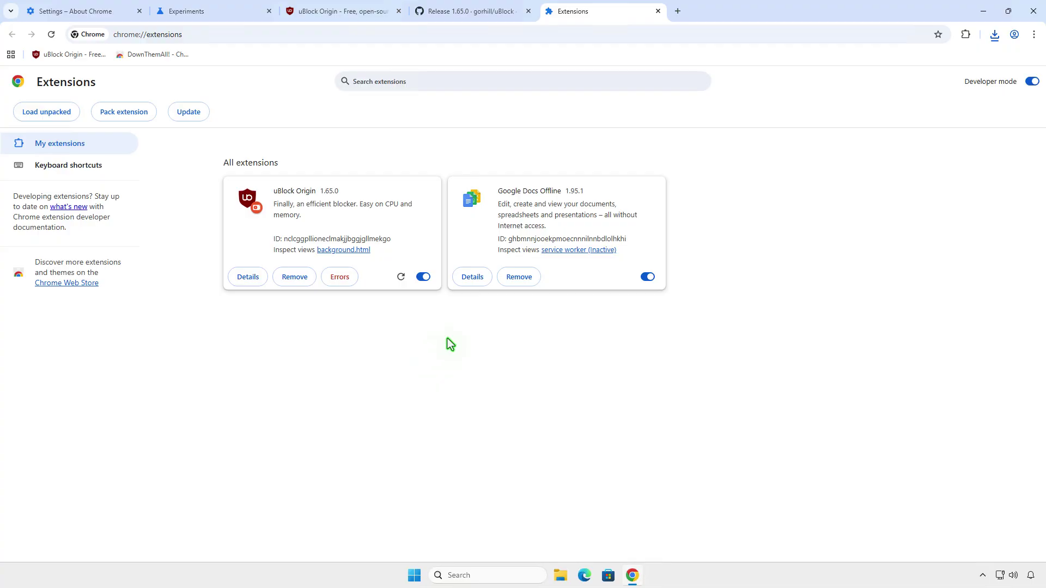
# Pin uBlock Origin to the toolbar and view its popup panel.
pyautogui.click(966, 35)
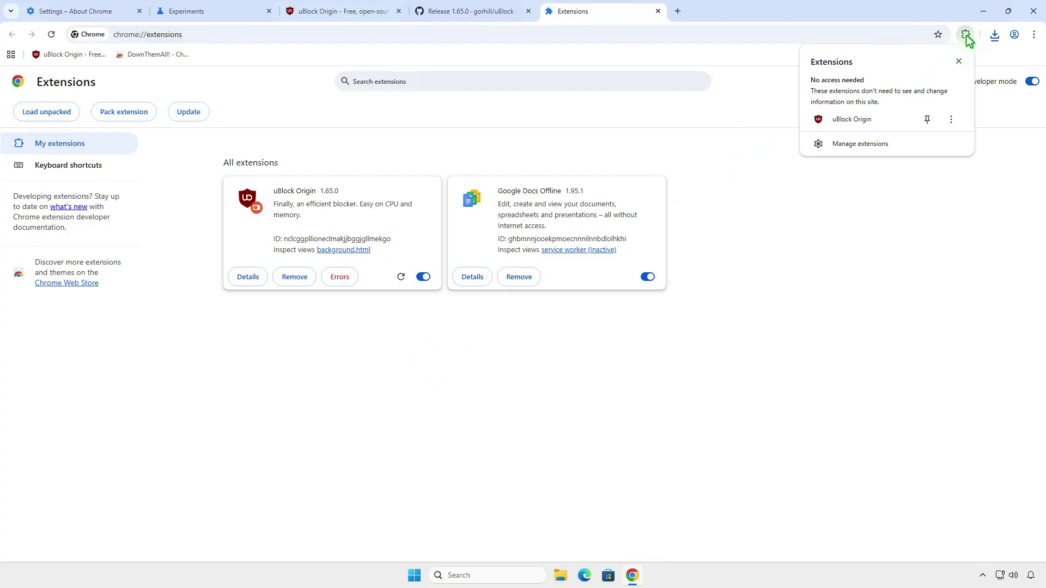
pyautogui.click(928, 120)
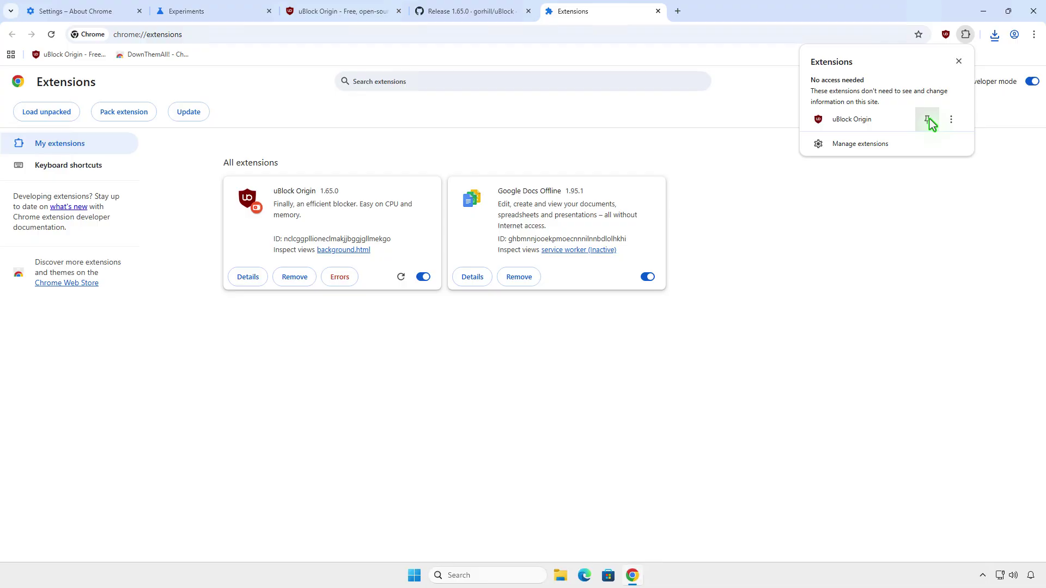
pyautogui.click(945, 34)
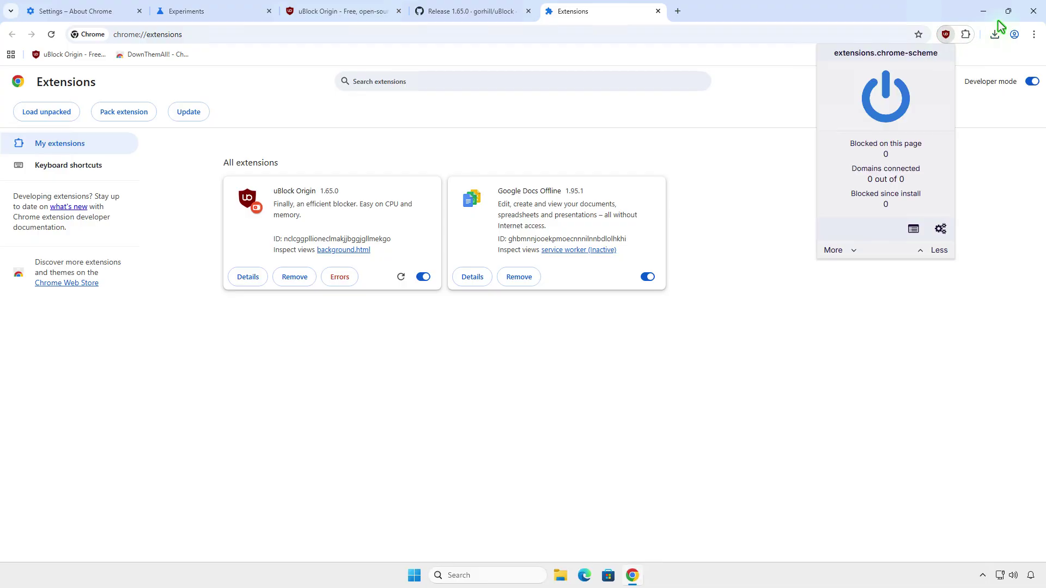
# Close and relaunch Chrome, then open the extensions management page.
pyautogui.click(1039, 18)
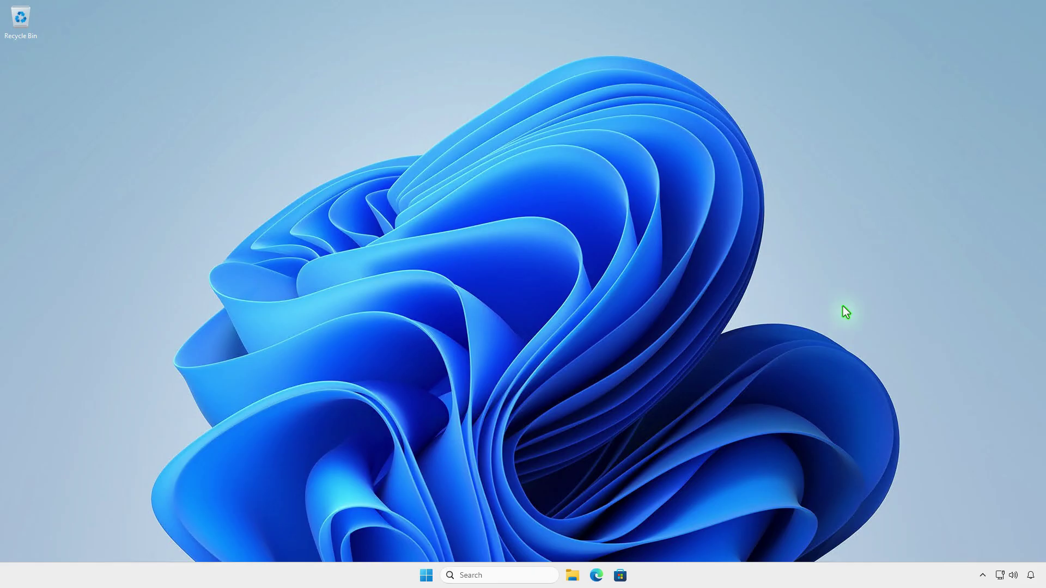
pyautogui.click(426, 575)
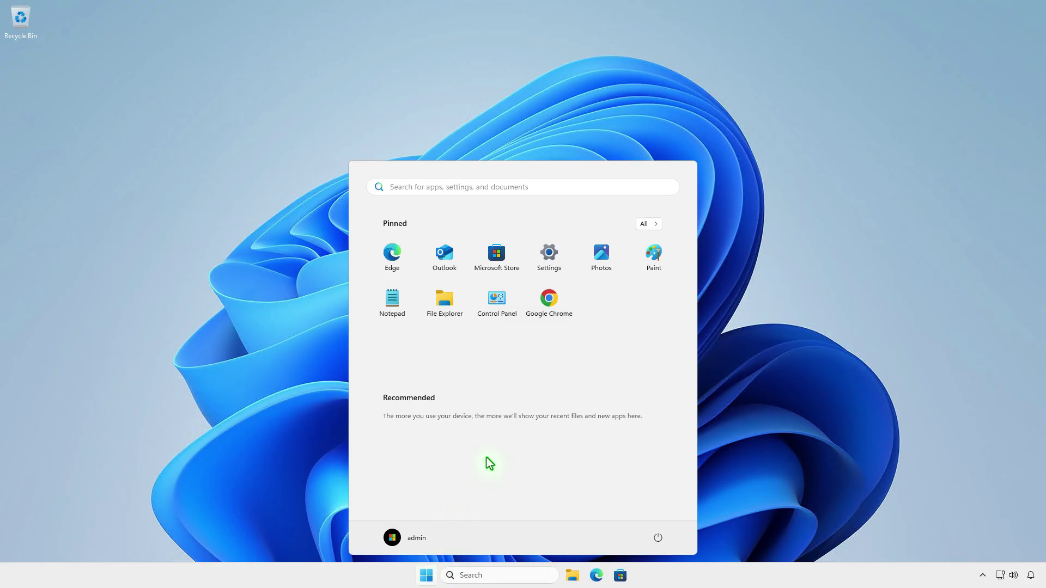
pyautogui.click(548, 305)
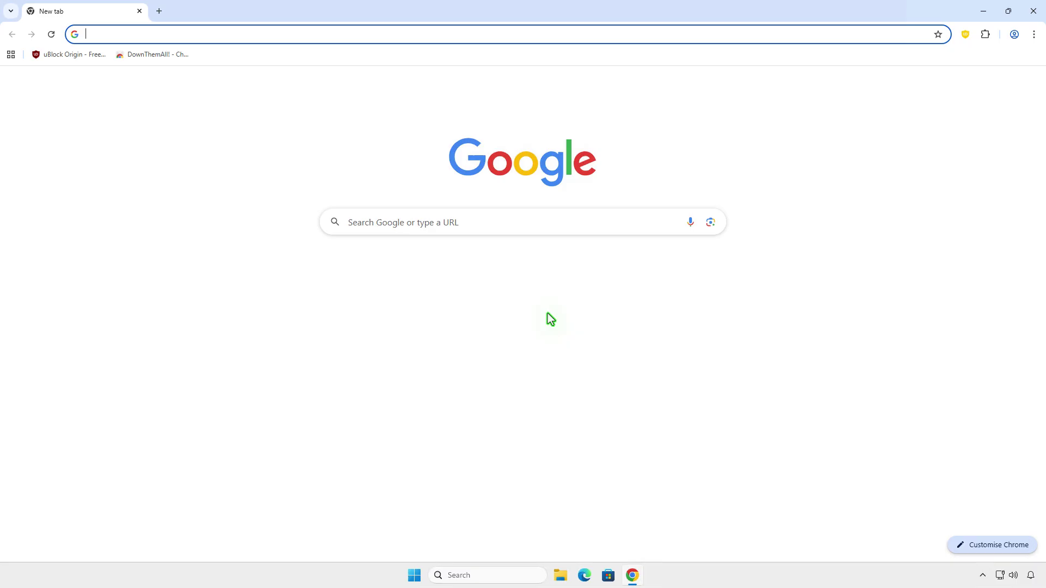
pyautogui.click(985, 35)
pyautogui.click(910, 144)
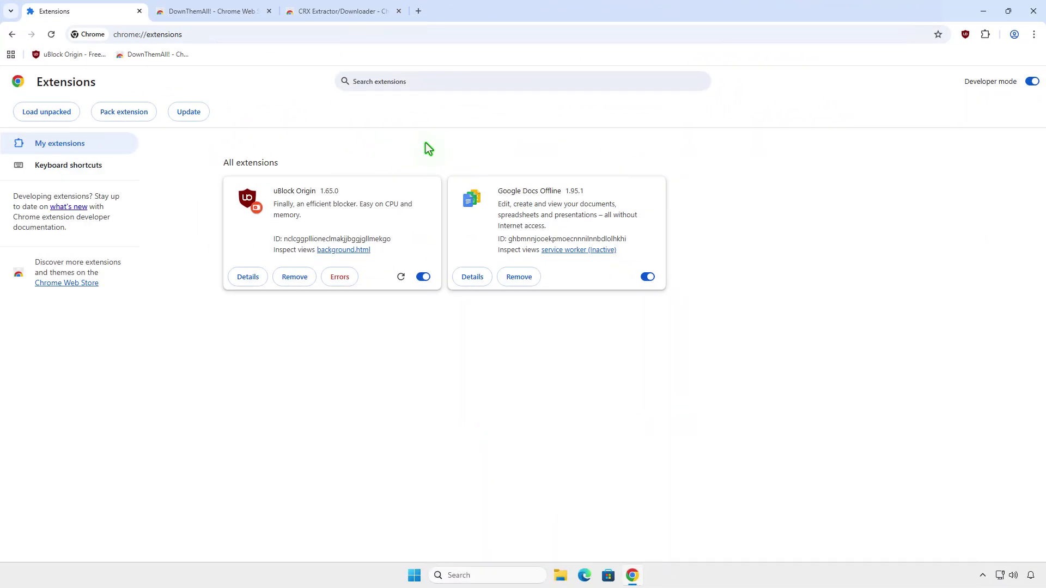
# Add the CRX Extractor/Downloader extension to Chrome, dismiss its welcome page, and go back to the DownThemAll! store page.
pyautogui.click(213, 11)
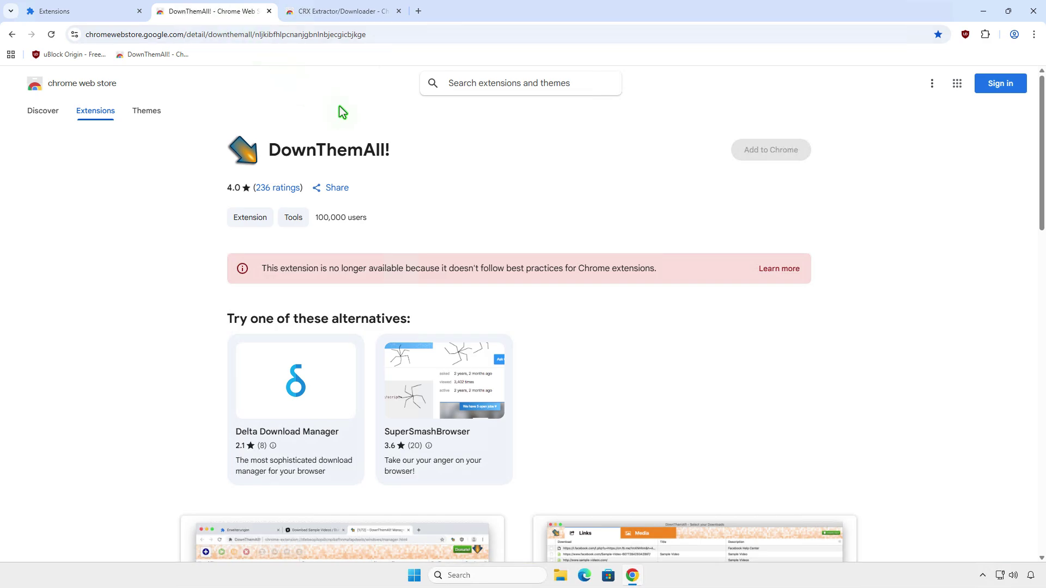
pyautogui.click(356, 16)
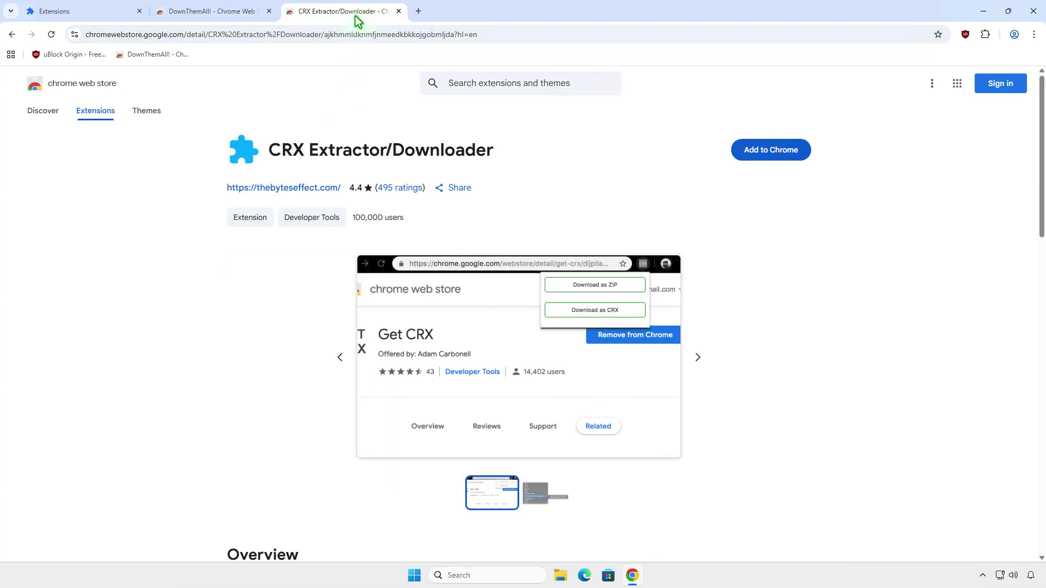
pyautogui.click(779, 150)
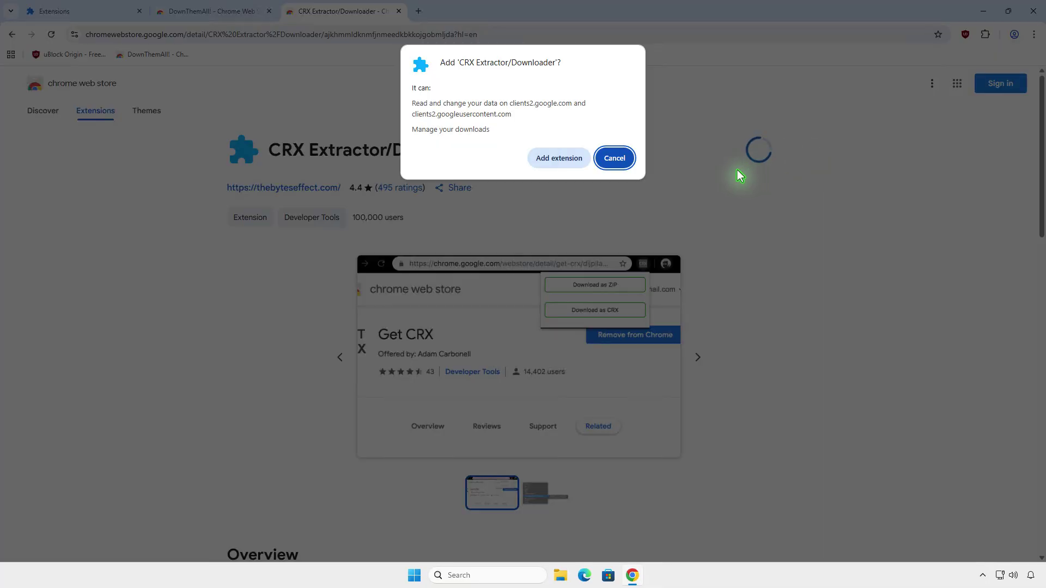
pyautogui.click(560, 162)
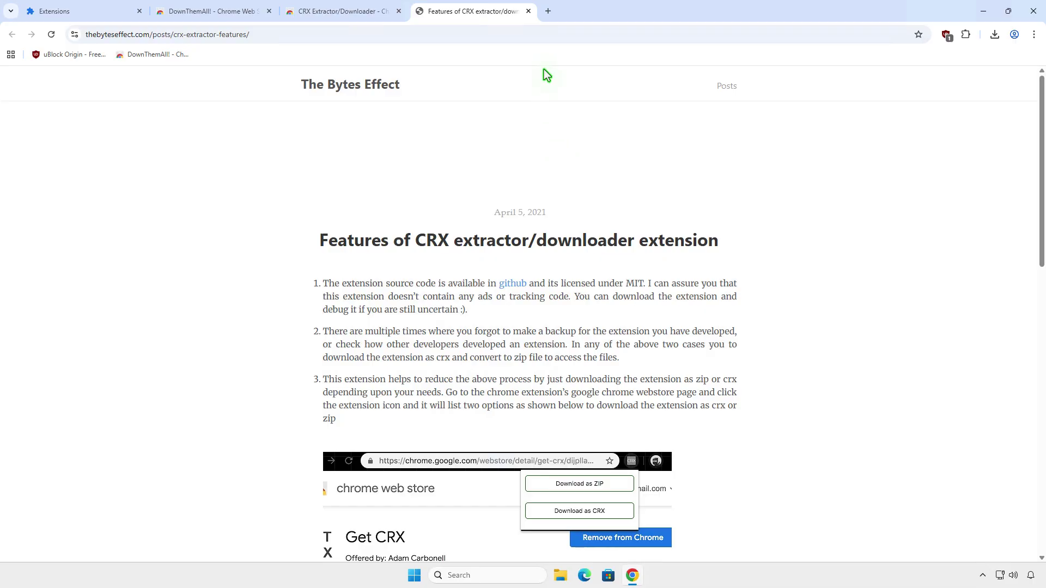
pyautogui.click(527, 11)
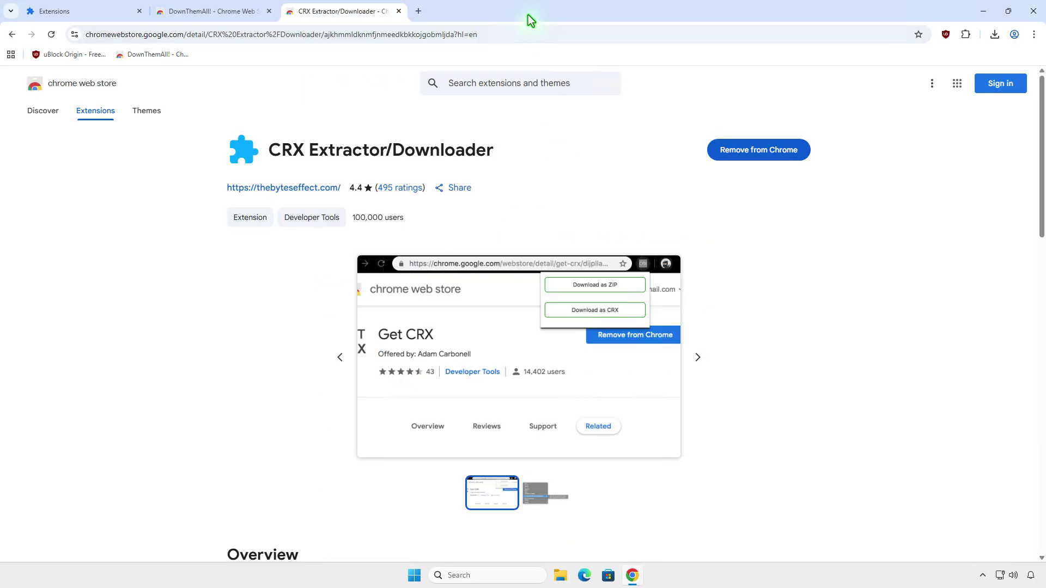
pyautogui.click(235, 16)
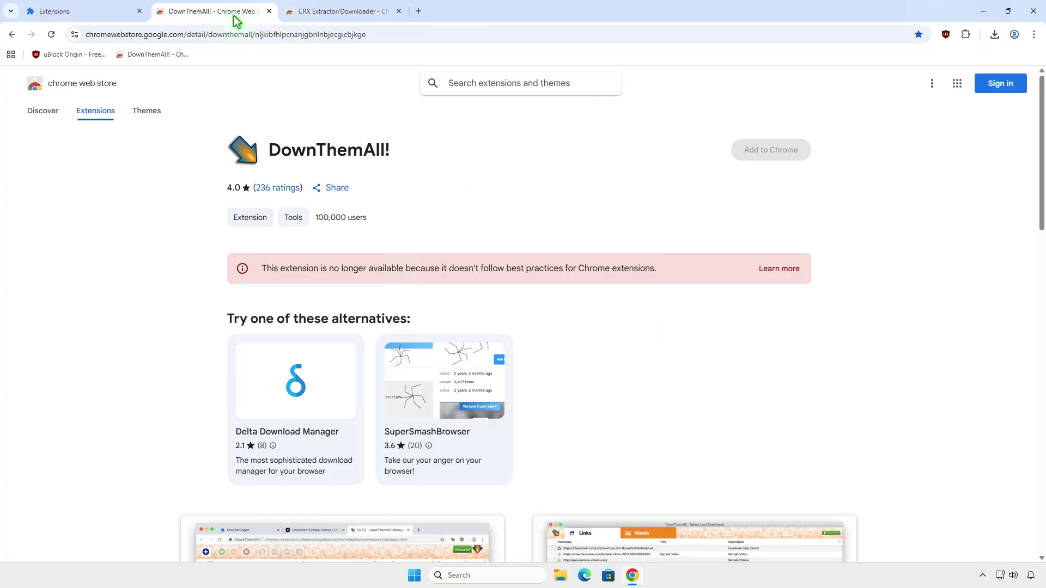
# Pin CRX Extractor to the toolbar and use it to save DownThemAll! as DownThemAll!-Chrome-Web-Store.zip in Downloads.
pyautogui.click(966, 35)
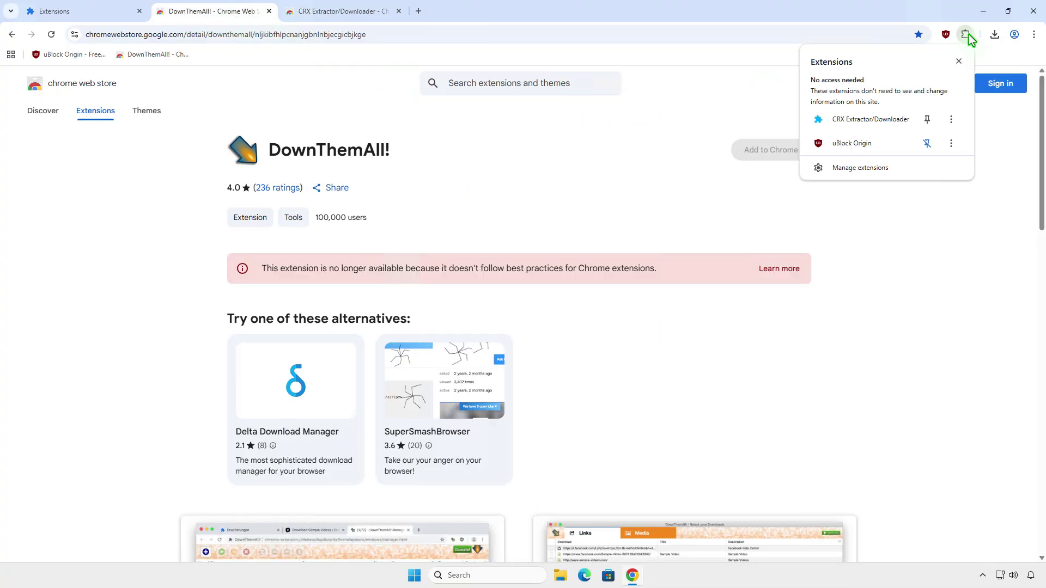
pyautogui.click(929, 121)
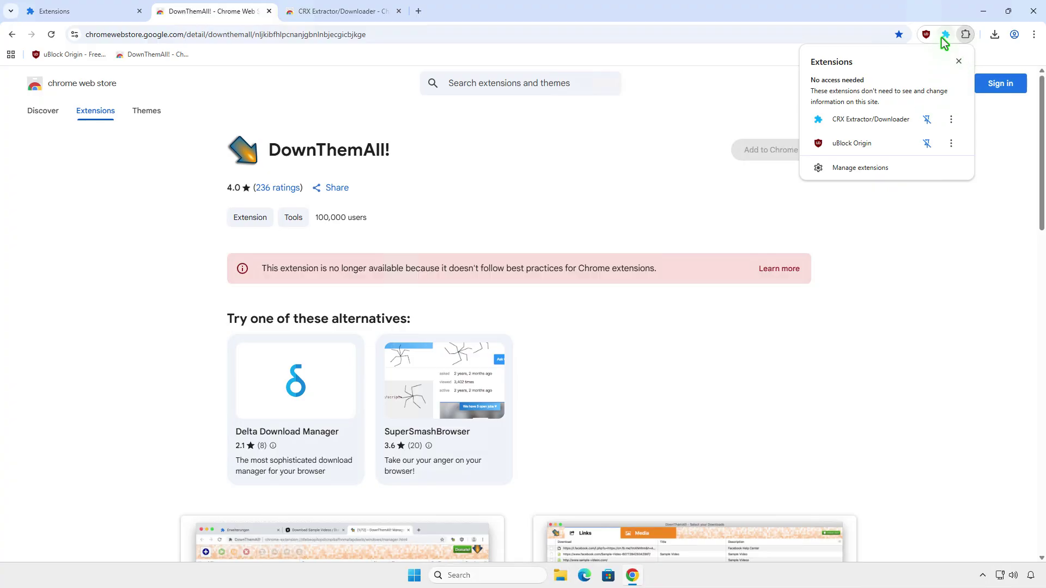
pyautogui.click(945, 35)
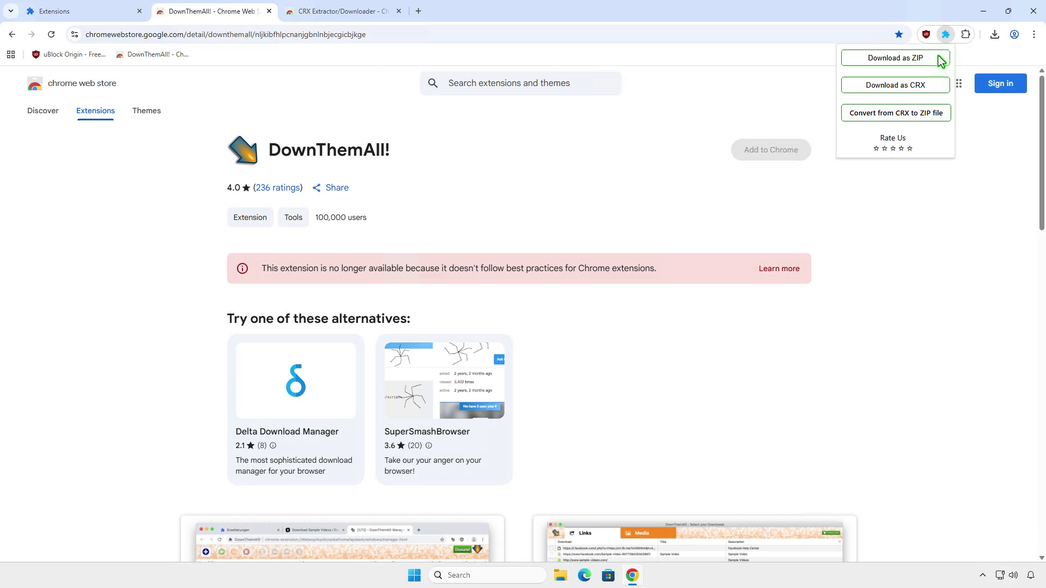
pyautogui.click(935, 59)
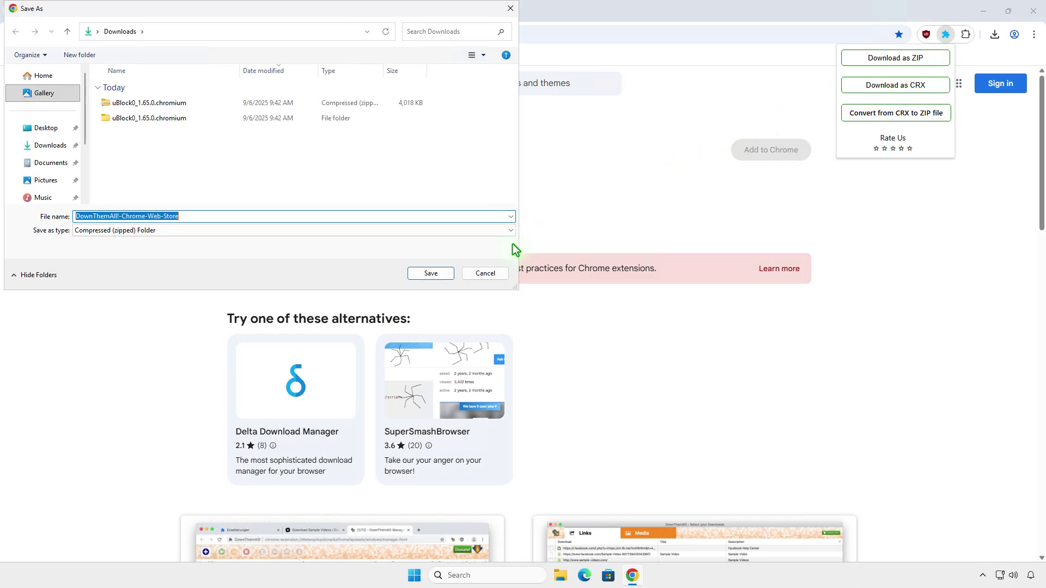
pyautogui.click(430, 274)
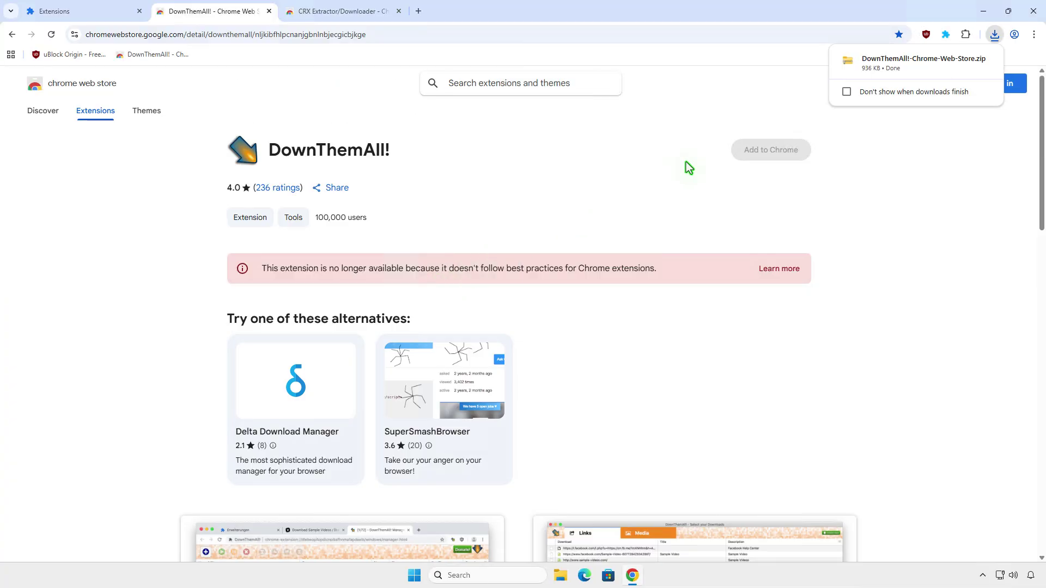
# Extract DownThemAll!-Chrome-Web-Store.zip into a matching folder in Downloads, then close both Explorer windows.
pyautogui.click(965, 63)
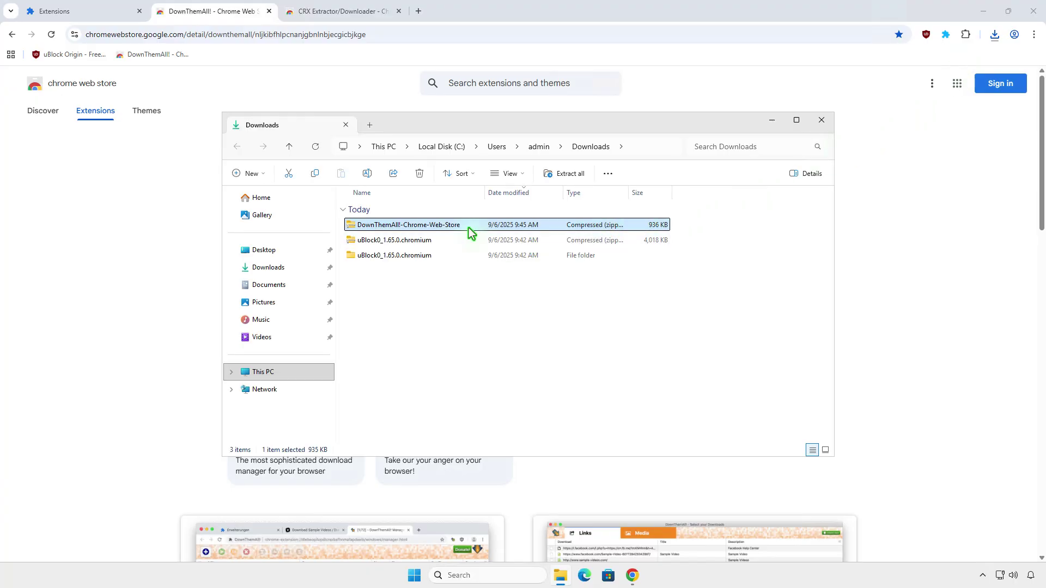
pyautogui.rightClick(466, 226)
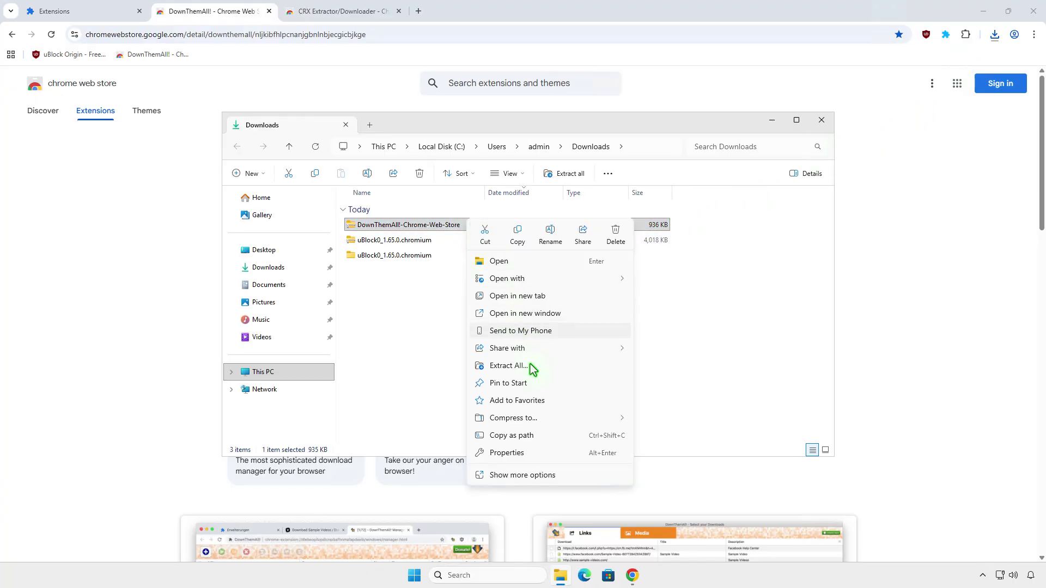
pyautogui.click(508, 366)
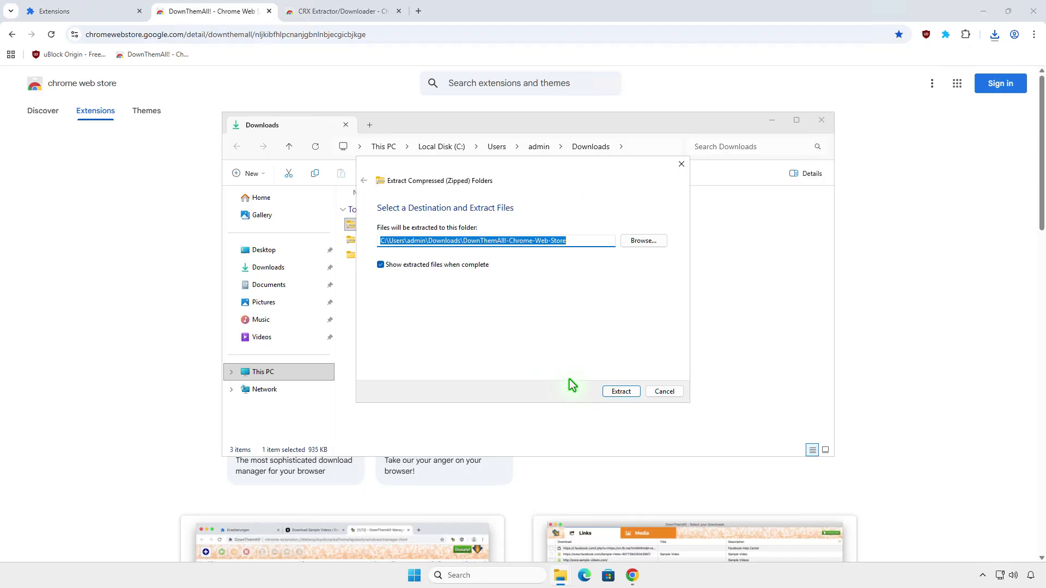
pyautogui.click(615, 391)
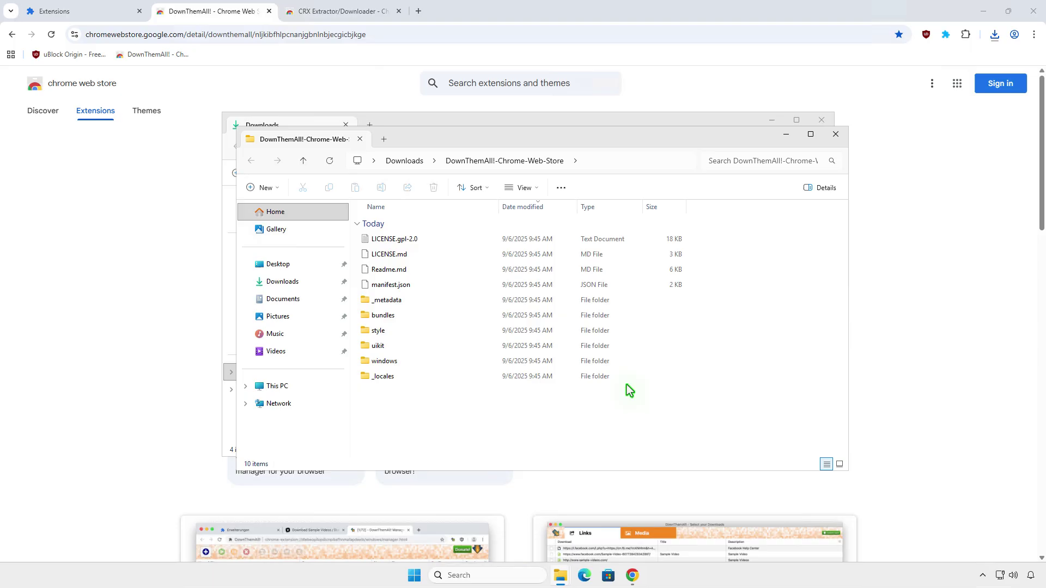
pyautogui.click(833, 135)
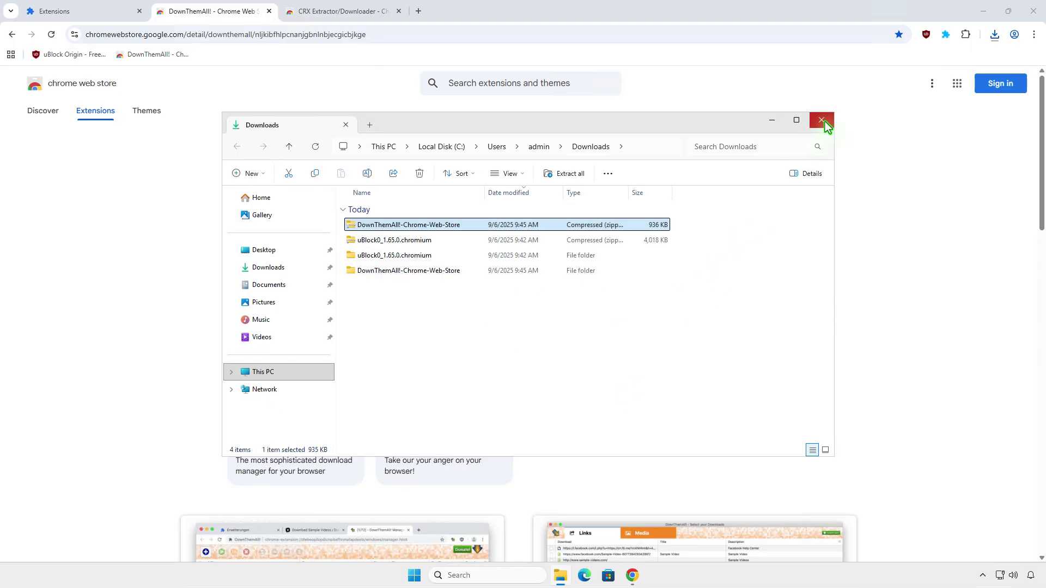
pyautogui.click(822, 123)
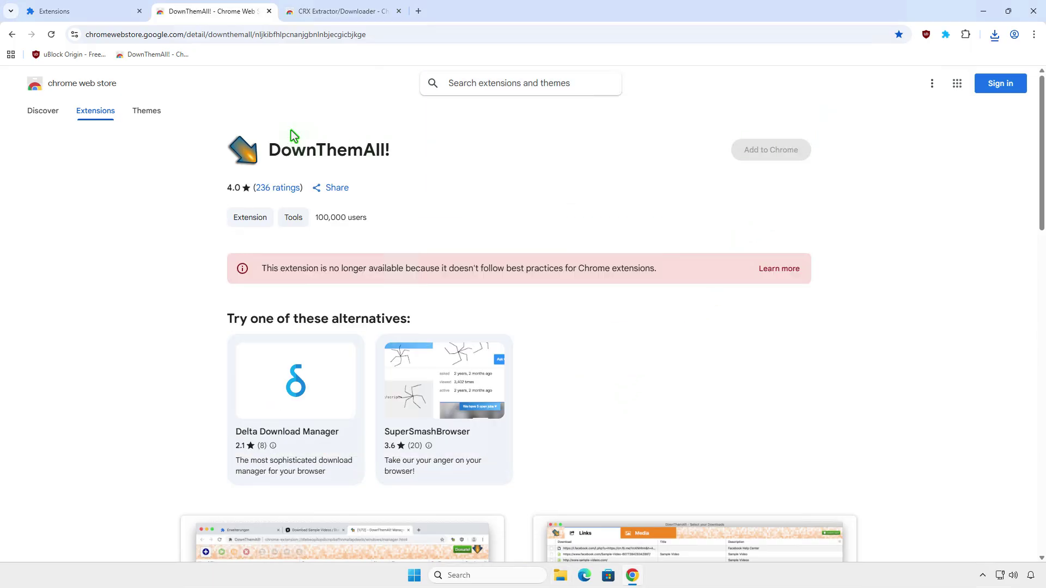
# Load the DownThemAll!-Chrome-Web-Store folder as an unpacked extension, adding DownThemAll! 4.13.1.
pyautogui.click(95, 17)
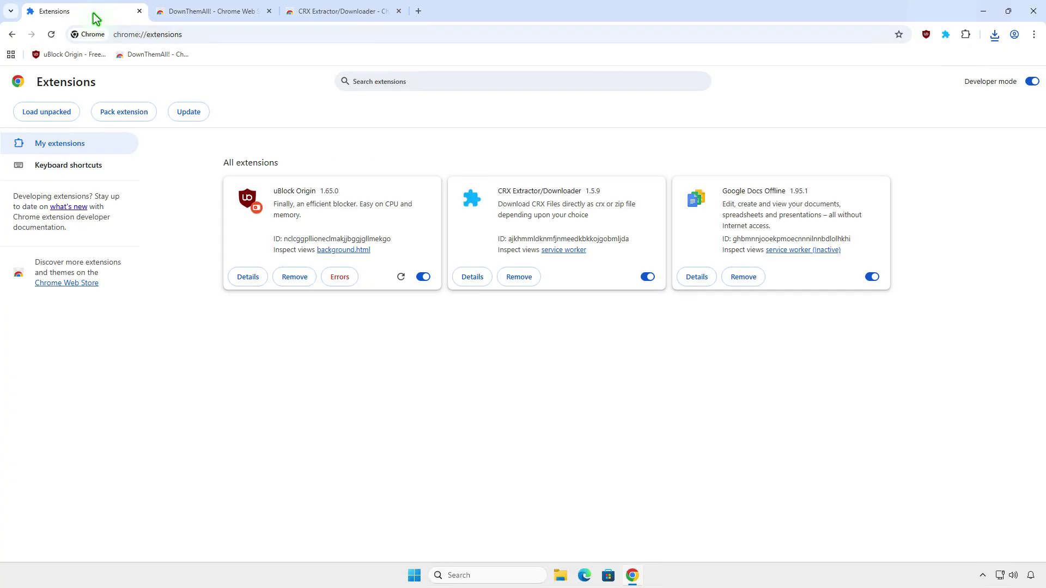
pyautogui.click(70, 113)
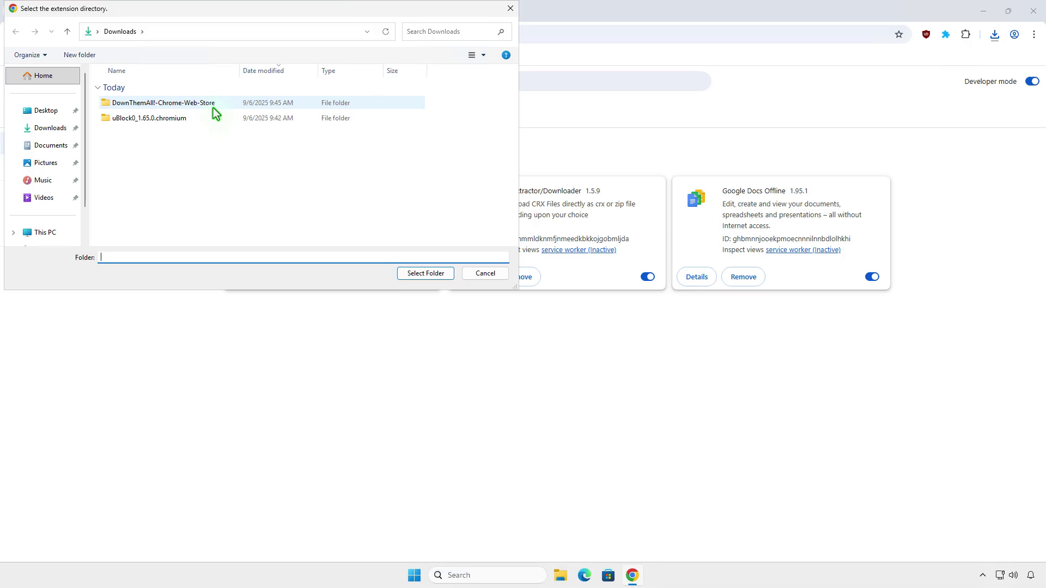
pyautogui.doubleClick(221, 105)
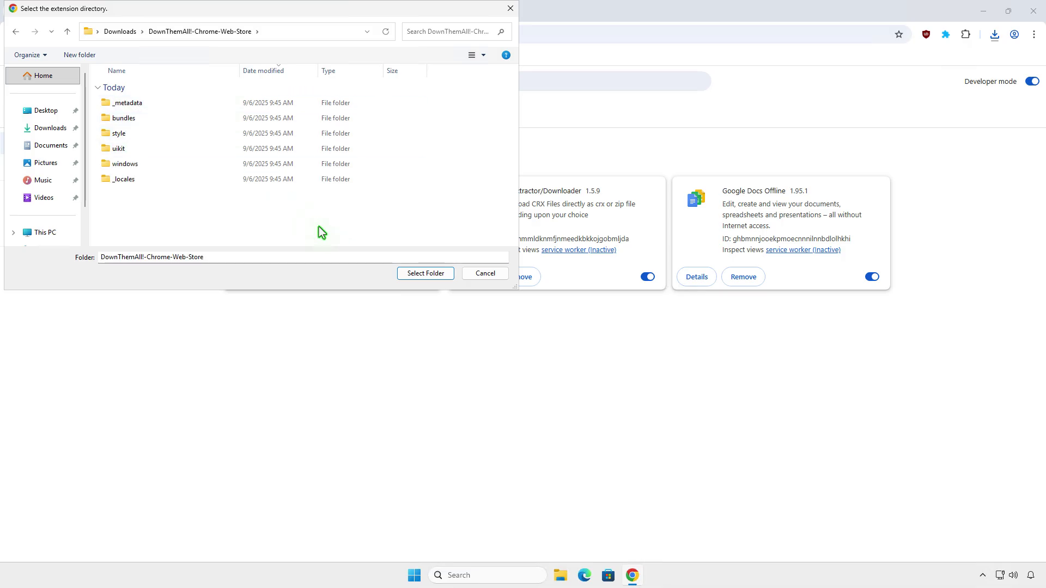
pyautogui.click(431, 274)
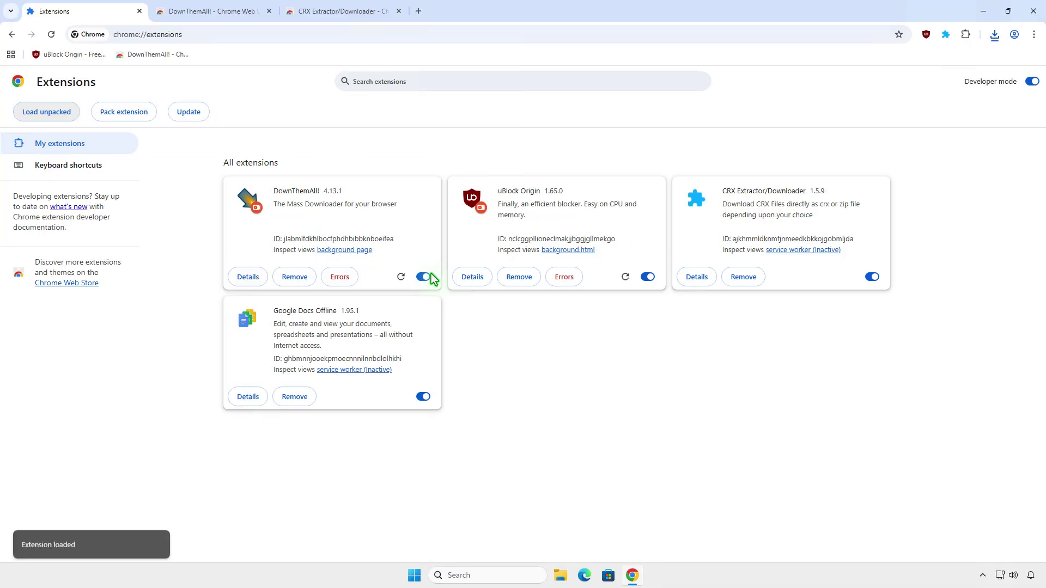
pyautogui.click(104, 17)
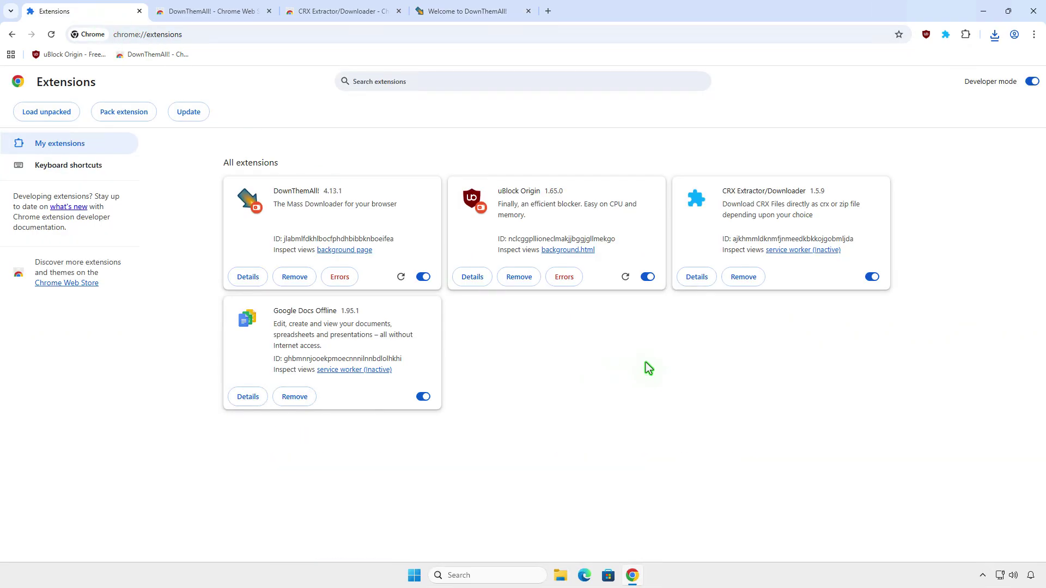
# Remove the CRX Extractor/Downloader extension from Chrome, confirming the removal.
pyautogui.click(756, 278)
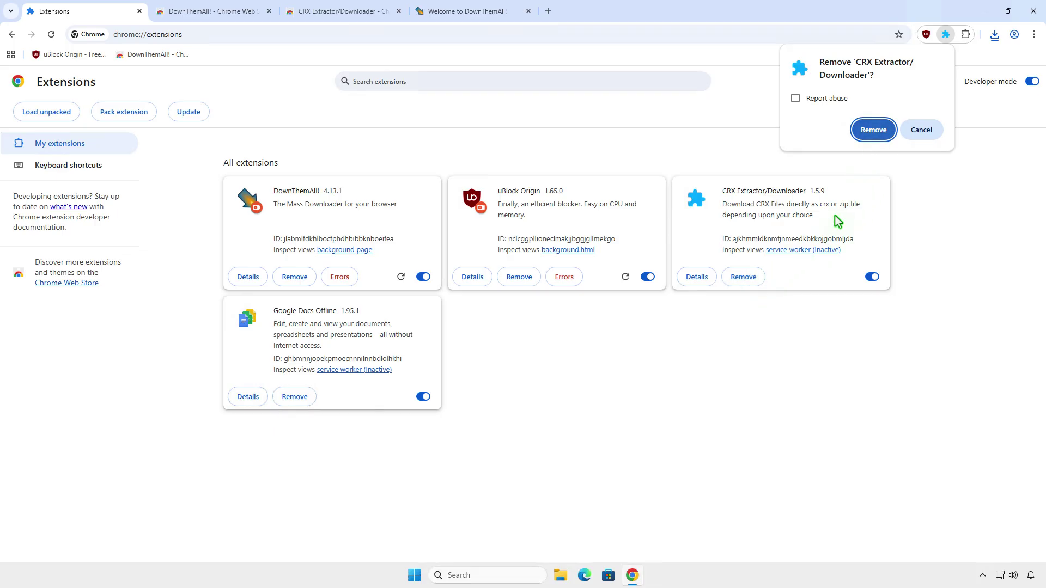
pyautogui.press('Return')
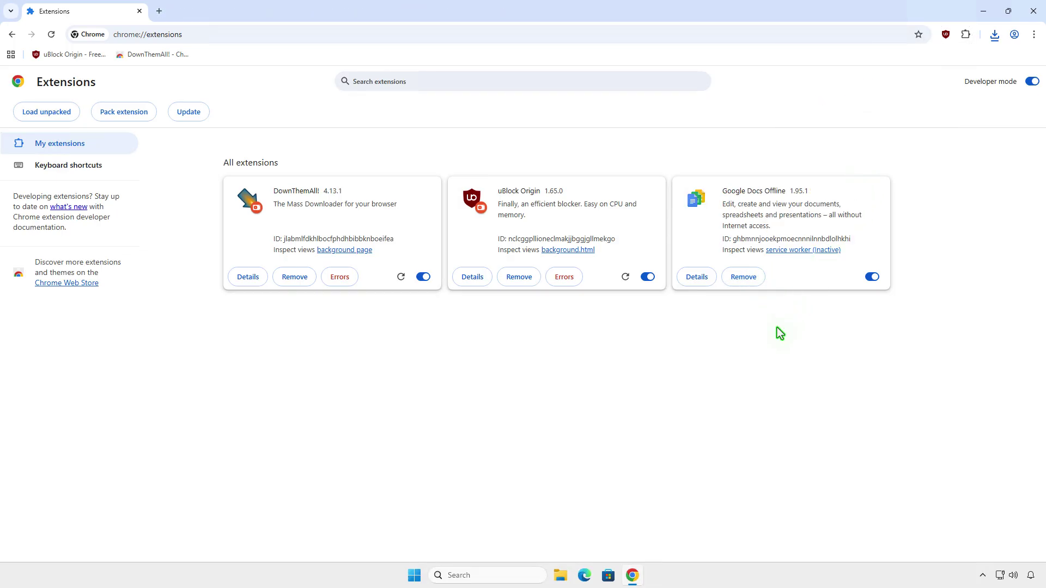